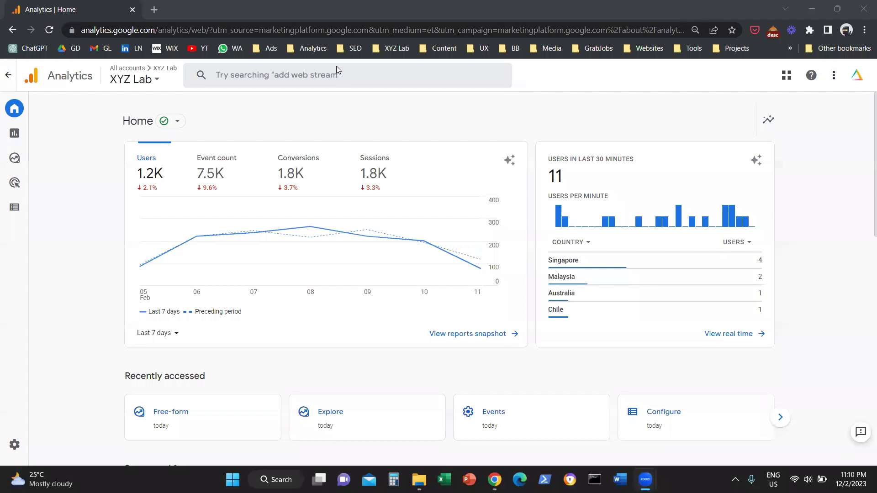
- Go to the Explore section from the left navigation rail
{"action": "mouse_move", "coordinate": [94, 159]}
{"action": "left_mouse_down"}
{"action": "mouse_move", "coordinate": [41, 157]}
{"action": "mouse_move", "coordinate": [45, 143]}
{"action": "mouse_move", "coordinate": [45, 167]}
{"action": "left_mouse_up"}
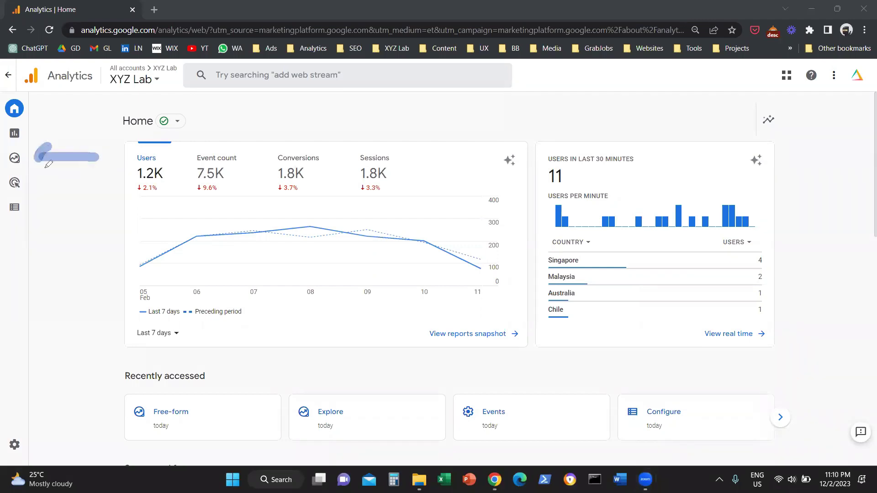
{"action": "mouse_move", "coordinate": [21, 160]}
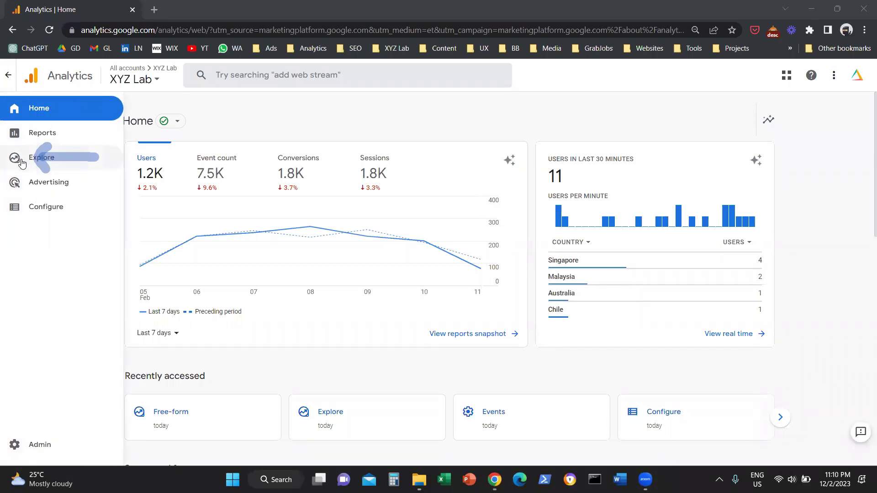
{"action": "left_click", "coordinate": [21, 160]}
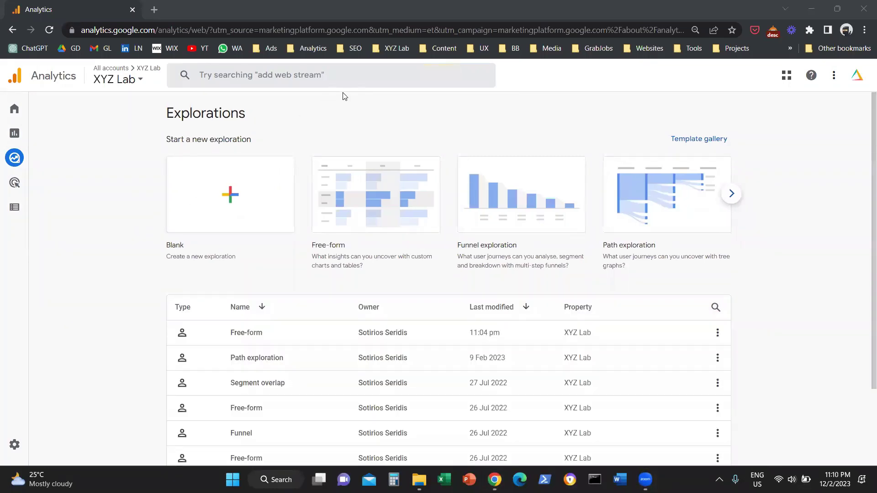
- Start a blank exploration from the Free-form template card
{"action": "mouse_move", "coordinate": [302, 125]}
{"action": "left_mouse_down"}
{"action": "mouse_move", "coordinate": [321, 137]}
{"action": "mouse_move", "coordinate": [296, 149]}
{"action": "left_mouse_up"}
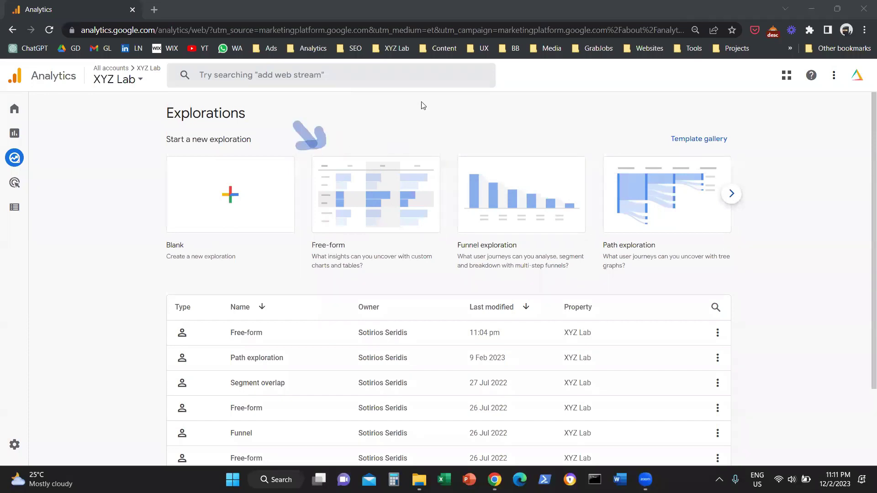
{"action": "left_click", "coordinate": [296, 139]}
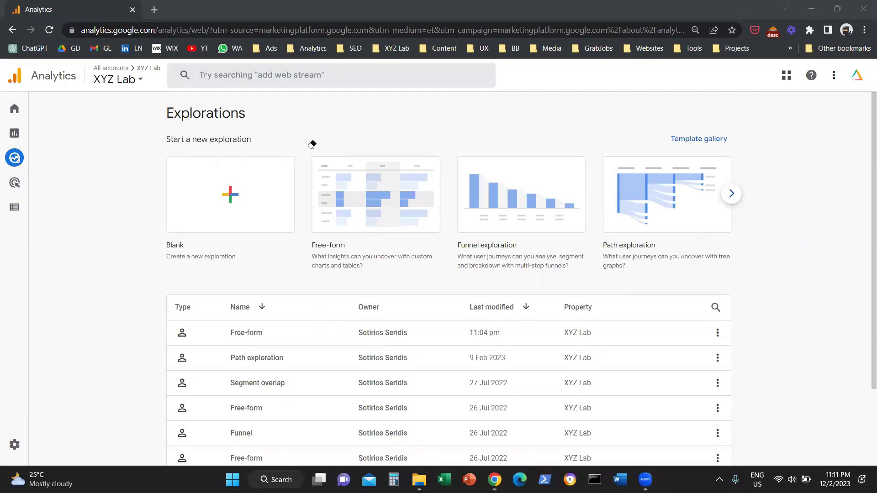
{"action": "left_click", "coordinate": [394, 190]}
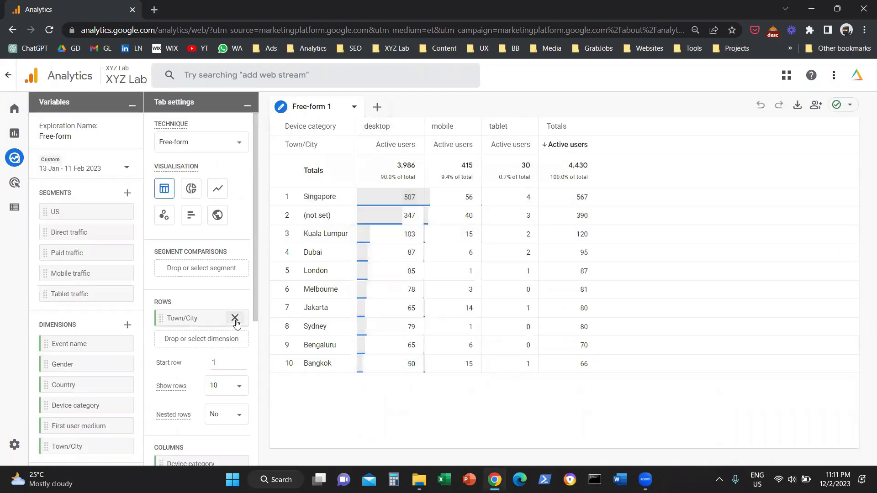
- Remove Town/City from Rows, Device category from Columns and Active users from Values
{"action": "left_click", "coordinate": [235, 318]}
{"action": "scroll", "coordinate": [229, 347], "scroll_direction": "down", "scroll_amount": 5}
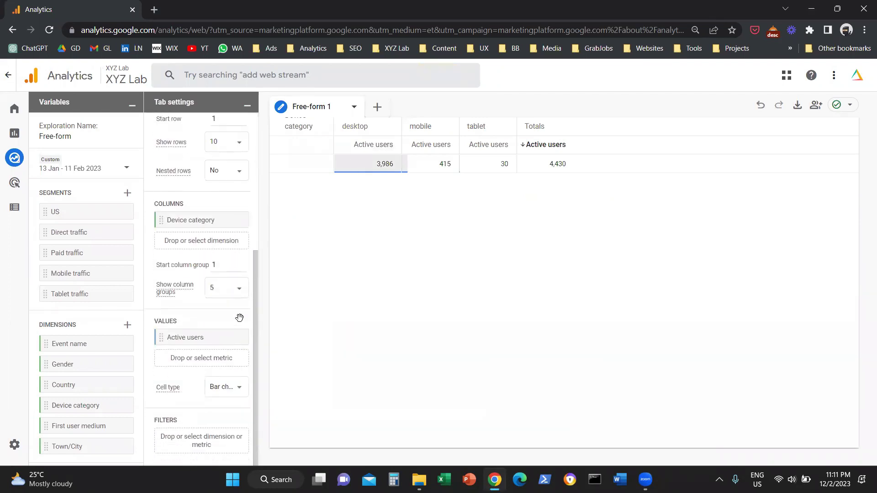
{"action": "left_click", "coordinate": [236, 221]}
{"action": "left_click", "coordinate": [239, 336]}
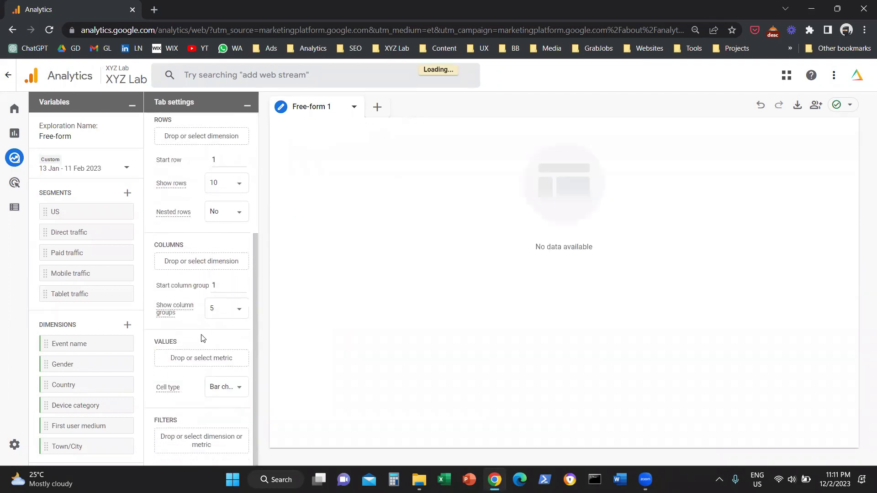
{"action": "scroll", "coordinate": [202, 338], "scroll_direction": "up", "scroll_amount": 5}
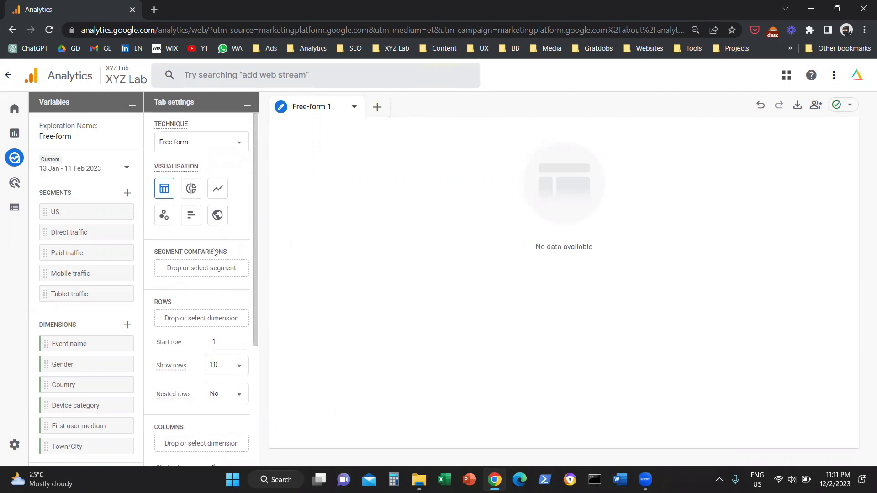
{"action": "right_click", "coordinate": [345, 96]}
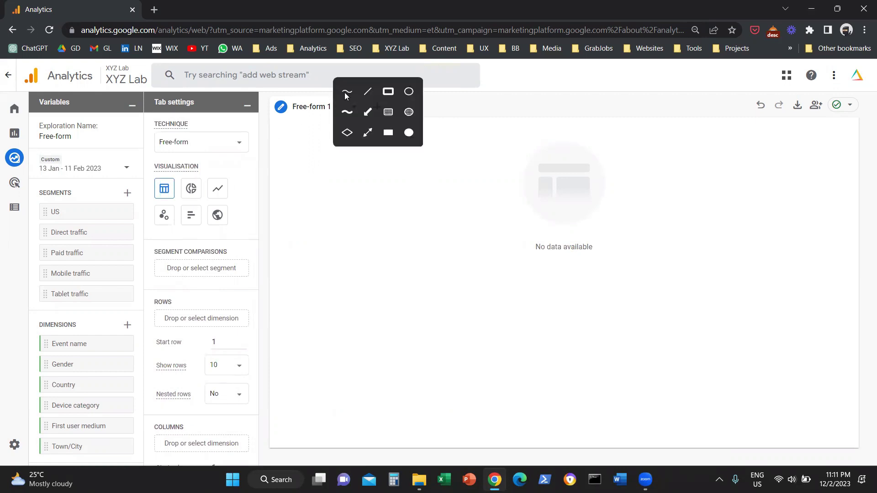
{"action": "left_click", "coordinate": [346, 93]}
{"action": "mouse_move", "coordinate": [42, 101]}
{"action": "left_mouse_down"}
{"action": "mouse_move", "coordinate": [69, 109]}
{"action": "mouse_move", "coordinate": [63, 89]}
{"action": "left_mouse_up"}
{"action": "mouse_move", "coordinate": [185, 86]}
{"action": "left_mouse_down"}
{"action": "mouse_move", "coordinate": [176, 120]}
{"action": "mouse_move", "coordinate": [182, 87]}
{"action": "left_mouse_up"}
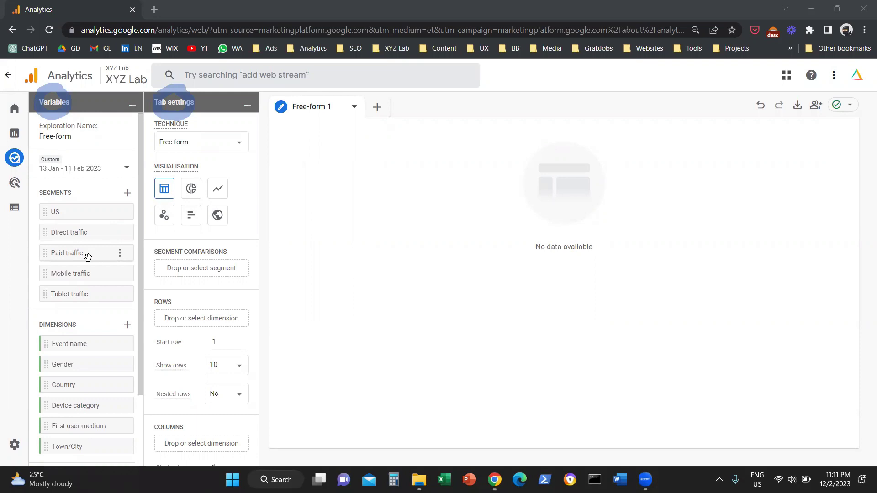
{"action": "scroll", "coordinate": [88, 257], "scroll_direction": "down", "scroll_amount": 2}
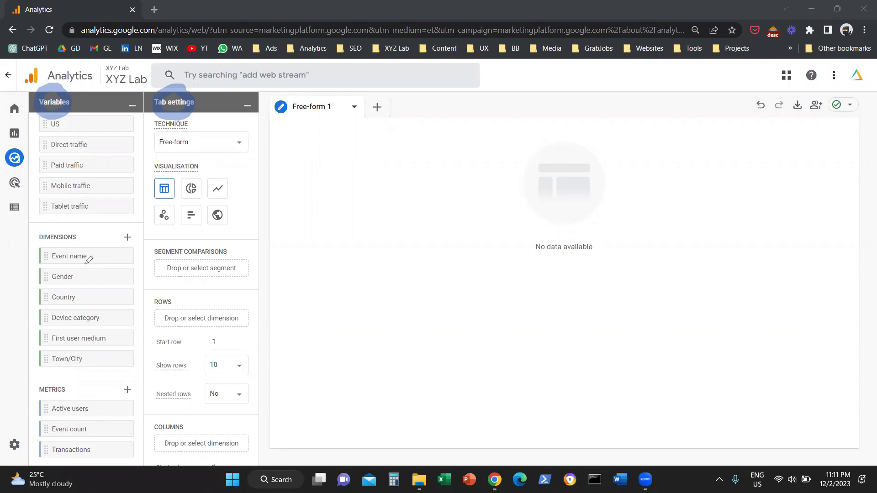
{"action": "mouse_move", "coordinate": [39, 224]}
{"action": "left_mouse_down"}
{"action": "mouse_move", "coordinate": [28, 234]}
{"action": "mouse_move", "coordinate": [92, 246]}
{"action": "mouse_move", "coordinate": [117, 230]}
{"action": "mouse_move", "coordinate": [137, 242]}
{"action": "mouse_move", "coordinate": [126, 224]}
{"action": "mouse_move", "coordinate": [128, 249]}
{"action": "left_mouse_up"}
- Search 'chann' and import Session default channel group into the exploration's dimensions
{"action": "left_click", "coordinate": [127, 237]}
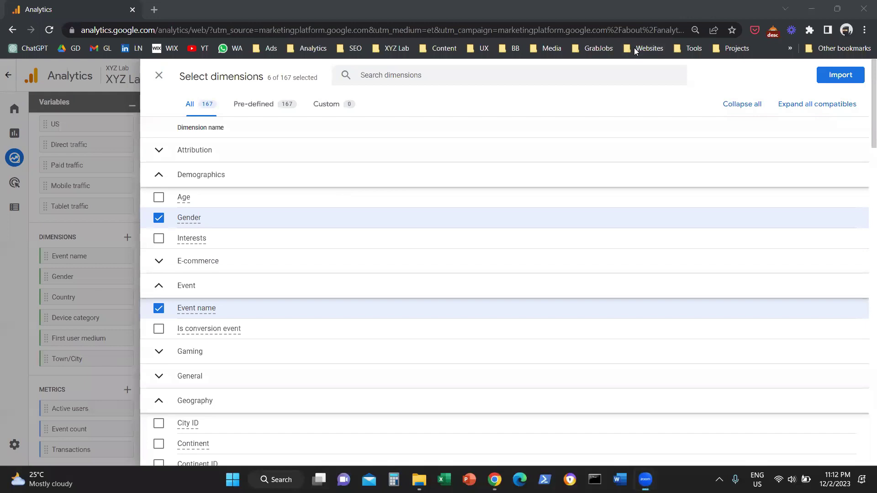
{"action": "left_click", "coordinate": [566, 74]}
{"action": "type", "text": "channel"}
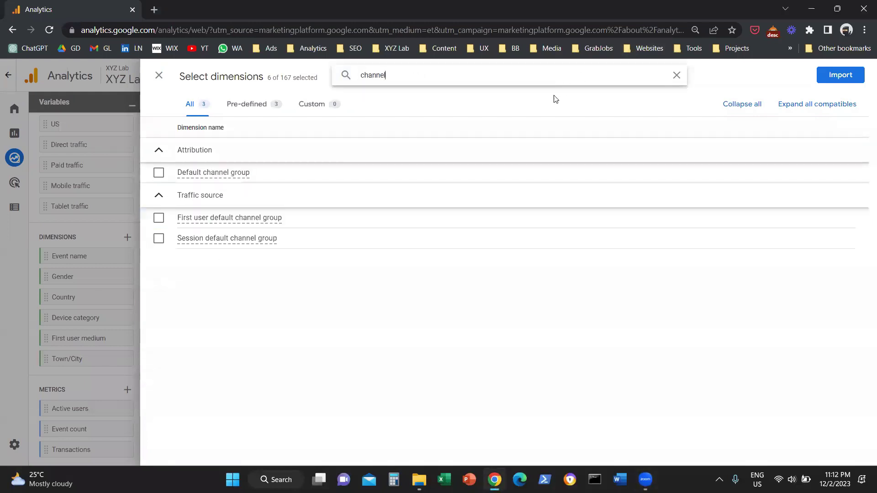
{"action": "left_click", "coordinate": [159, 240]}
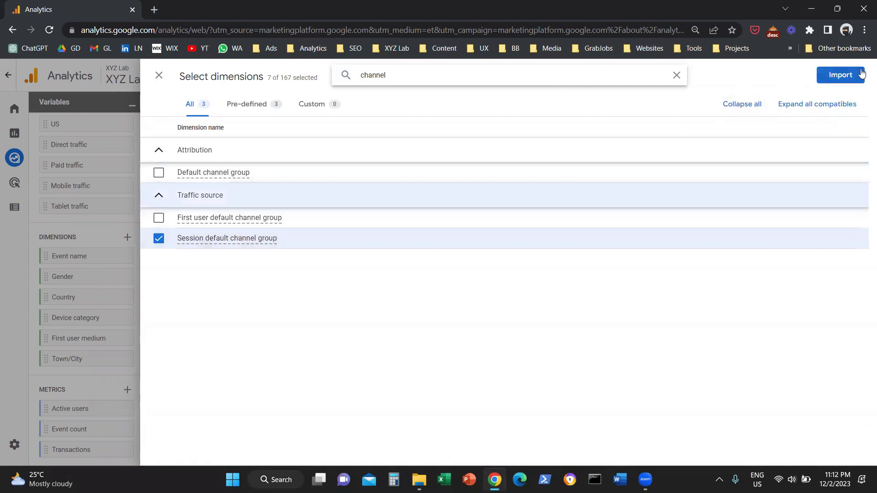
{"action": "left_click", "coordinate": [862, 74]}
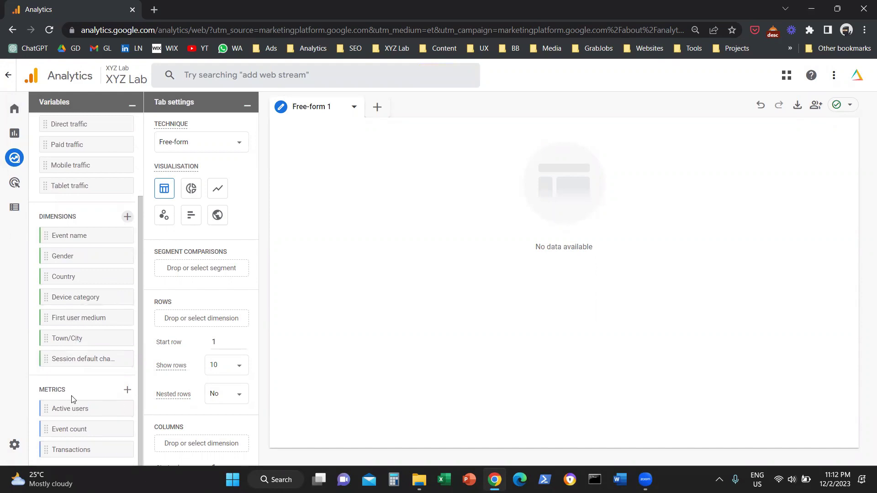
- Import Total users, Sessions, Engaged sessions and Average engagement time per session as metrics
{"action": "left_click", "coordinate": [127, 390]}
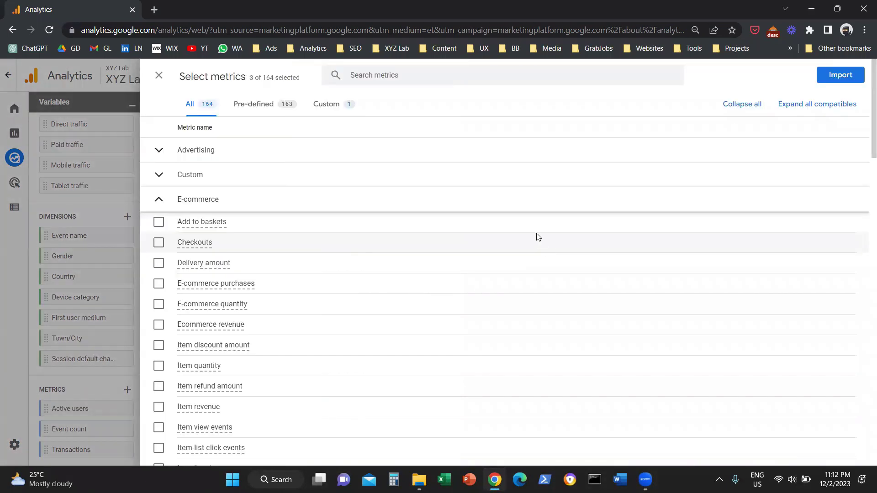
{"action": "left_click", "coordinate": [439, 76]}
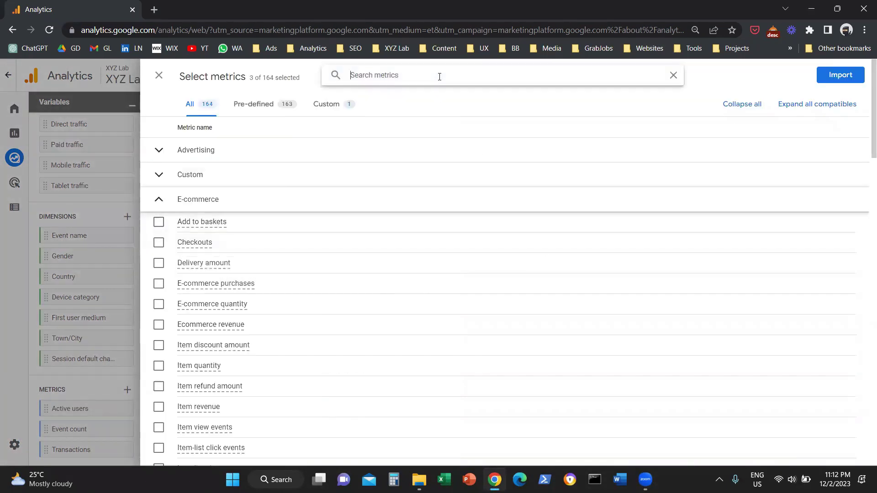
{"action": "type", "text": "total"}
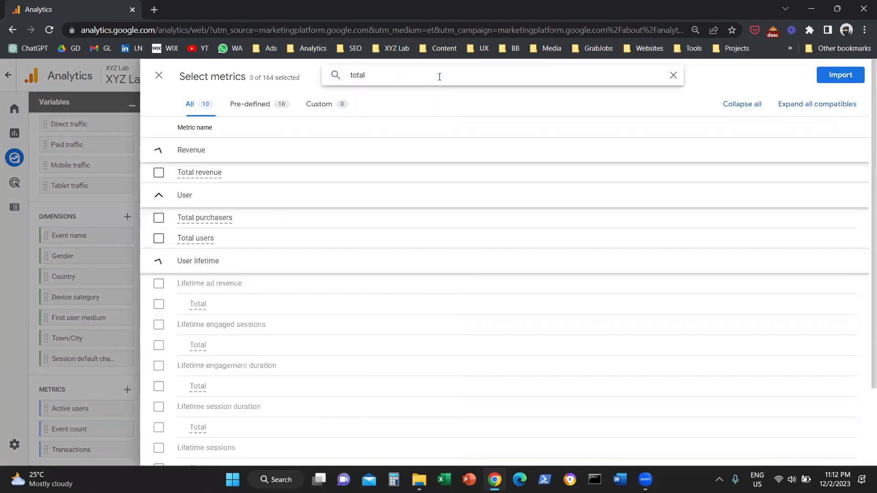
{"action": "left_click", "coordinate": [159, 237]}
{"action": "double_click", "coordinate": [379, 69]}
{"action": "type", "text": "sessio"}
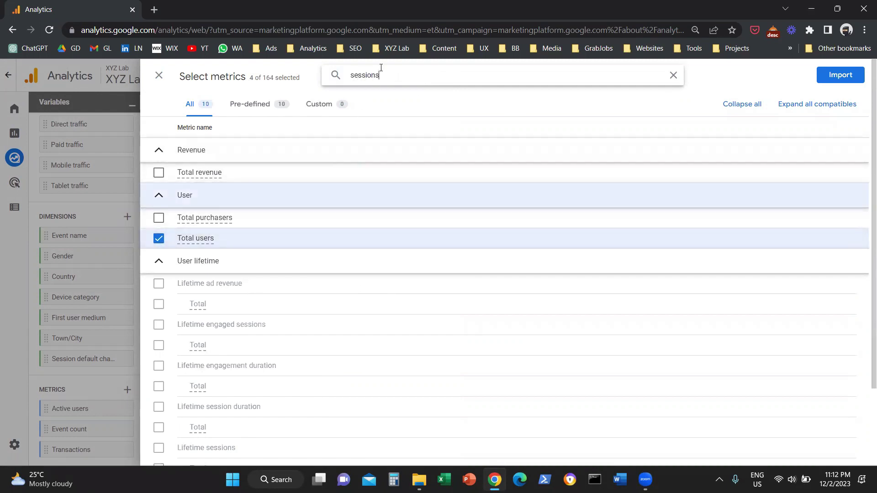
{"action": "type", "text": "ns"}
{"action": "left_click", "coordinate": [159, 213]}
{"action": "left_click", "coordinate": [168, 170]}
{"action": "double_click", "coordinate": [371, 73]}
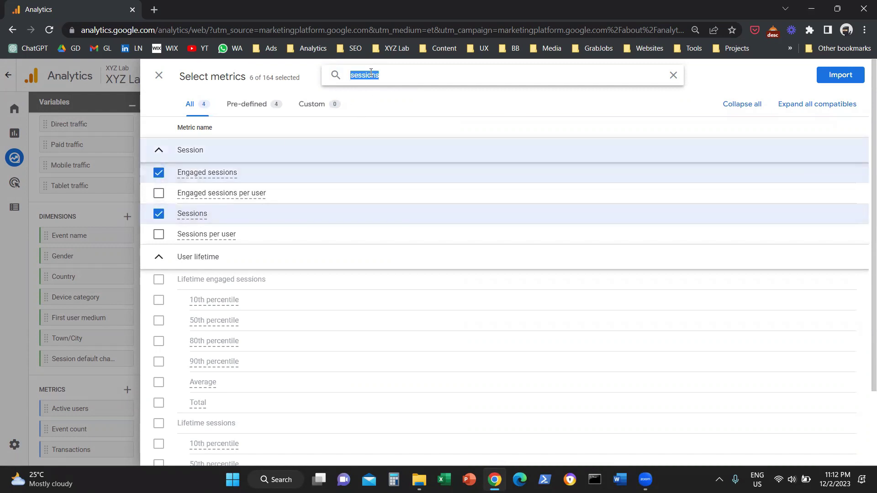
{"action": "type", "text": "time"}
{"action": "left_click", "coordinate": [155, 174]}
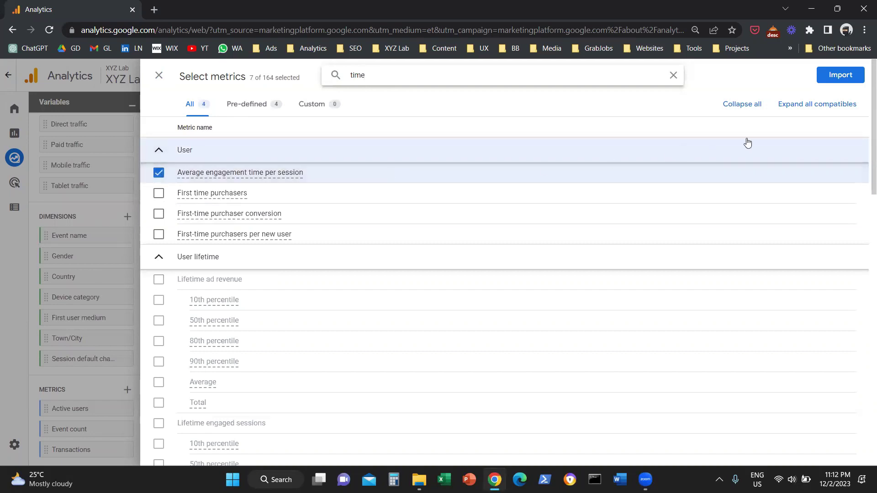
{"action": "left_click", "coordinate": [832, 83]}
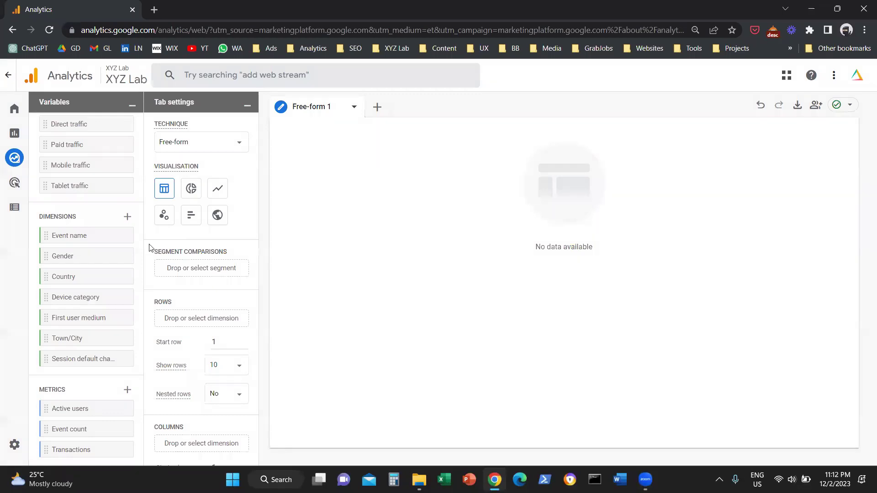
{"action": "scroll", "coordinate": [101, 215], "scroll_direction": "down", "scroll_amount": 2}
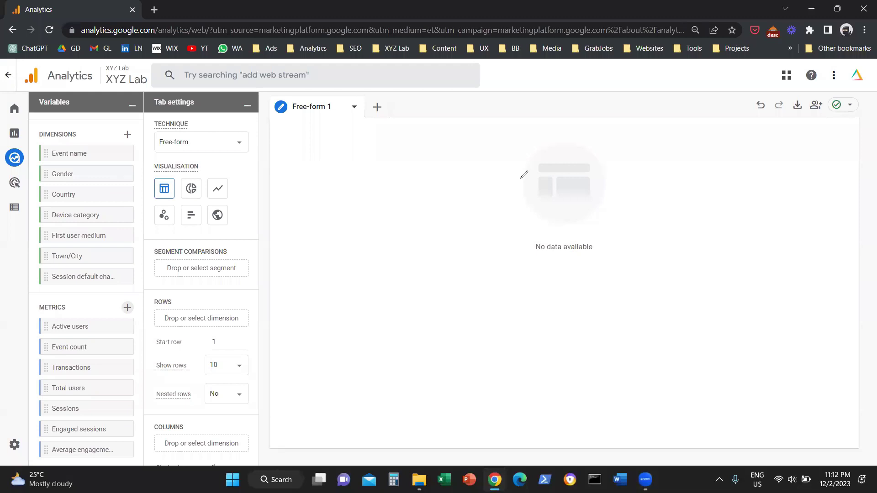
{"action": "left_click_drag", "start_coordinate": [118, 264], "coordinate": [125, 293]}
{"action": "left_click_drag", "start_coordinate": [32, 289], "coordinate": [36, 321]}
{"action": "left_click_drag", "start_coordinate": [69, 298], "coordinate": [69, 315]}
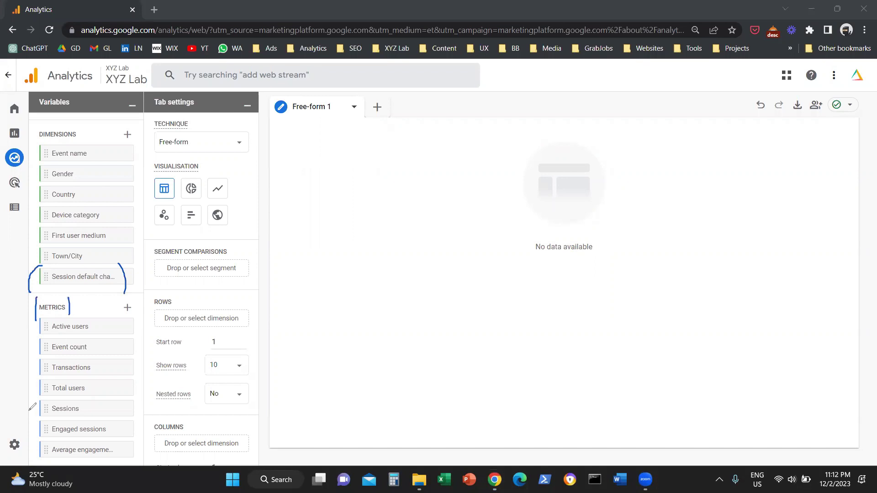
{"action": "left_click_drag", "start_coordinate": [37, 379], "coordinate": [34, 460]}
{"action": "left_click_drag", "start_coordinate": [122, 378], "coordinate": [126, 453]}
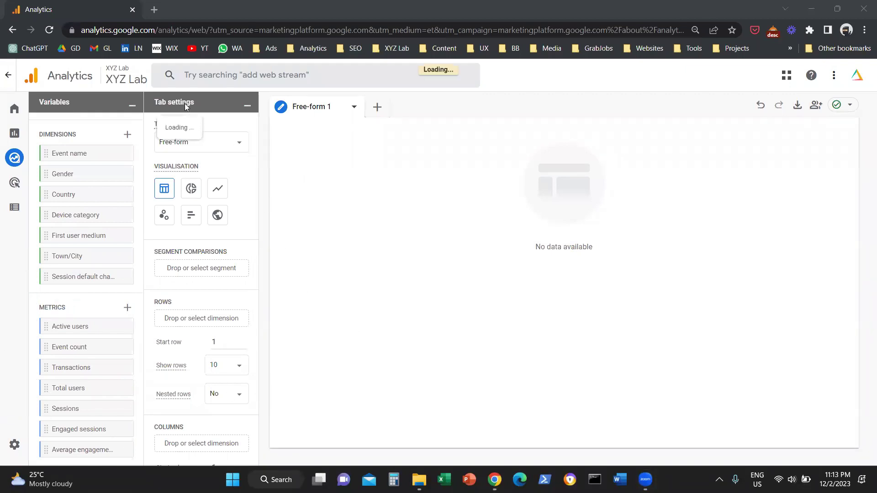
{"action": "left_click_drag", "start_coordinate": [62, 277], "coordinate": [179, 320]}
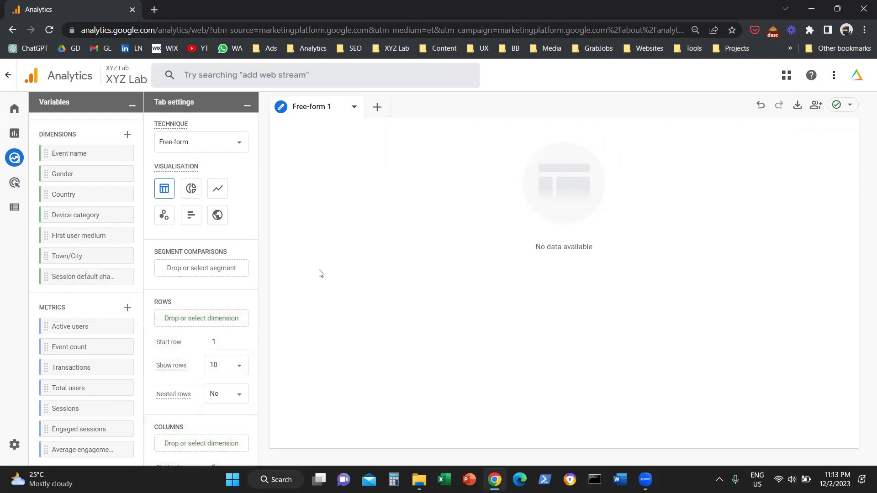
{"action": "left_click_drag", "start_coordinate": [61, 276], "coordinate": [183, 320]}
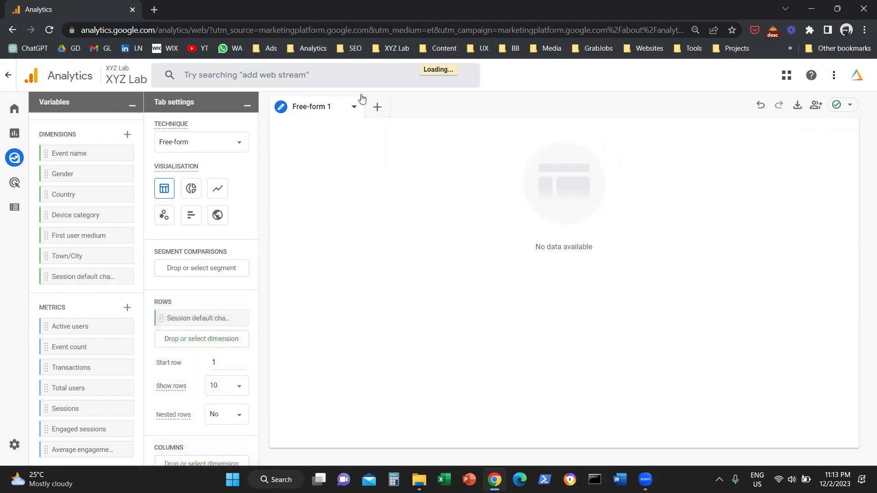
{"action": "left_click_drag", "start_coordinate": [285, 178], "coordinate": [399, 177]}
{"action": "left_click_drag", "start_coordinate": [285, 218], "coordinate": [408, 214]}
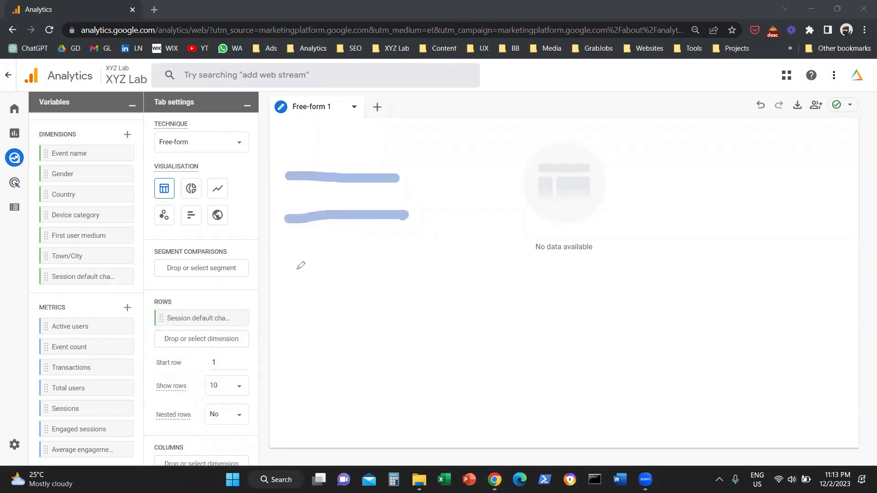
{"action": "left_click_drag", "start_coordinate": [297, 270], "coordinate": [414, 265]}
{"action": "left_click_drag", "start_coordinate": [296, 322], "coordinate": [425, 315]}
{"action": "left_click_drag", "start_coordinate": [296, 369], "coordinate": [407, 362]}
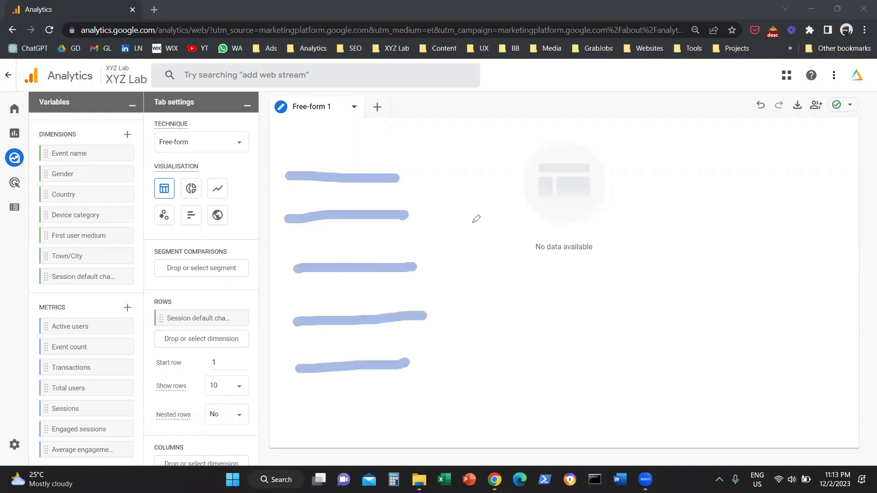
{"action": "left_click", "coordinate": [455, 100]}
{"action": "left_click_drag", "start_coordinate": [371, 177], "coordinate": [374, 323]}
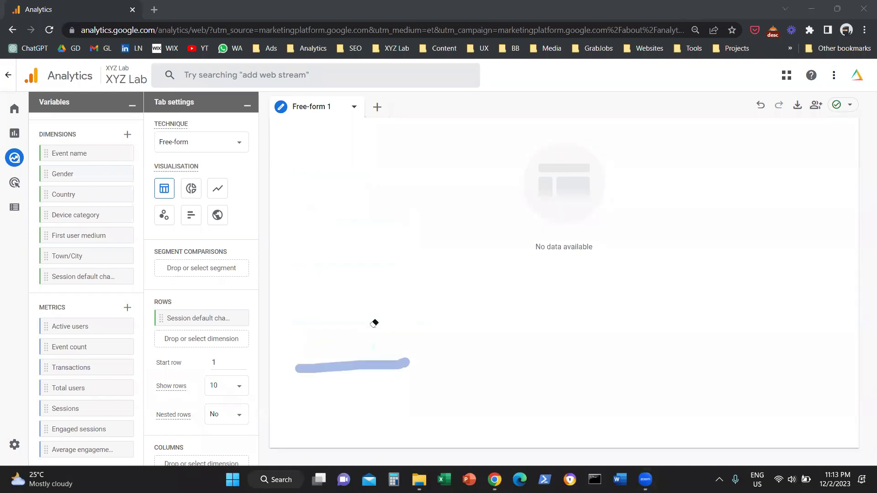
{"action": "key", "text": "Escape"}
{"action": "scroll", "coordinate": [186, 313], "scroll_direction": "down", "scroll_amount": 4}
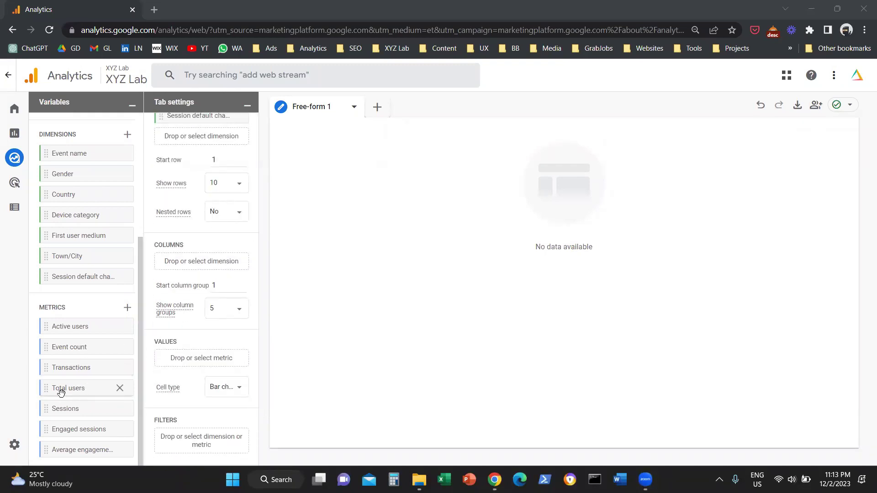
- Drag Total users, Sessions and Engaged sessions into Values to fill the channel table
{"action": "left_click_drag", "start_coordinate": [61, 391], "coordinate": [177, 360]}
{"action": "left_click_drag", "start_coordinate": [90, 409], "coordinate": [185, 388]}
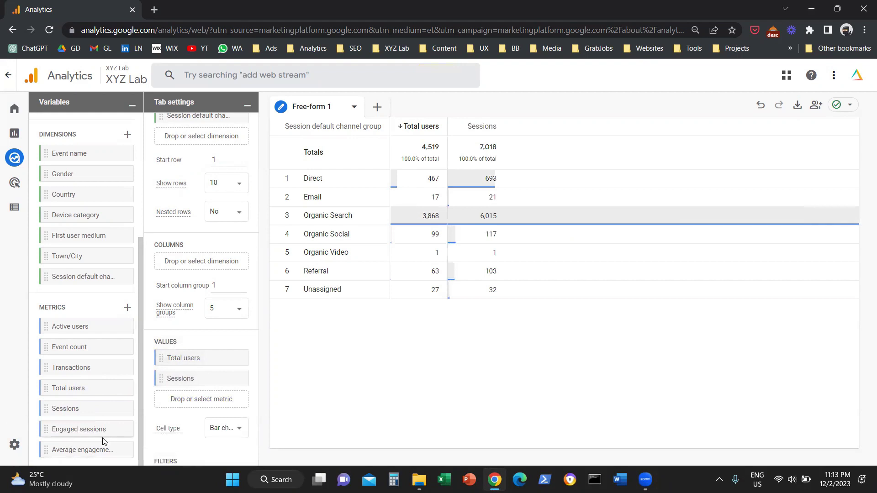
{"action": "left_click_drag", "start_coordinate": [76, 430], "coordinate": [187, 416]}
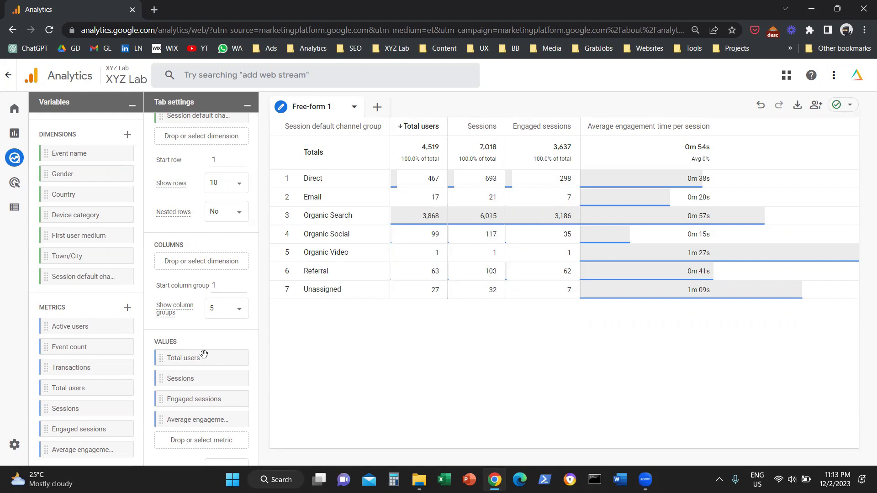
{"action": "scroll", "coordinate": [202, 358], "scroll_direction": "down", "scroll_amount": 2}
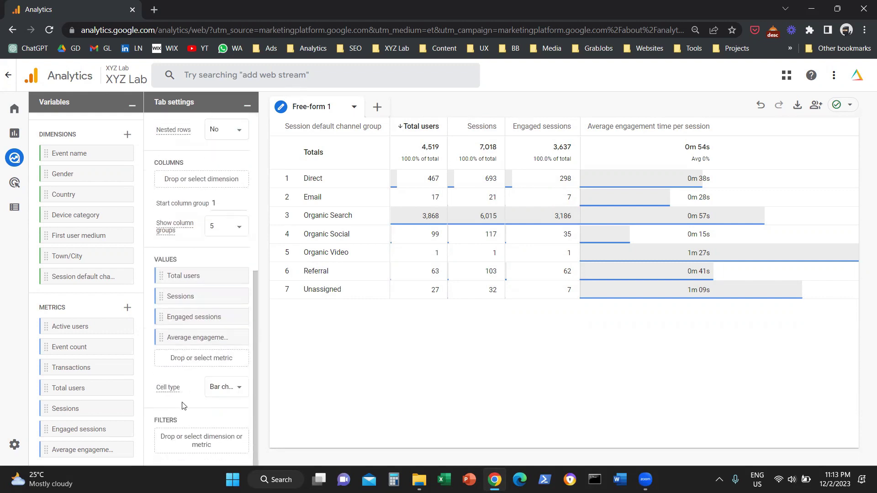
- Try Plain text and Bar chart as the Cell type, then settle on Heat map
{"action": "left_click", "coordinate": [226, 388]}
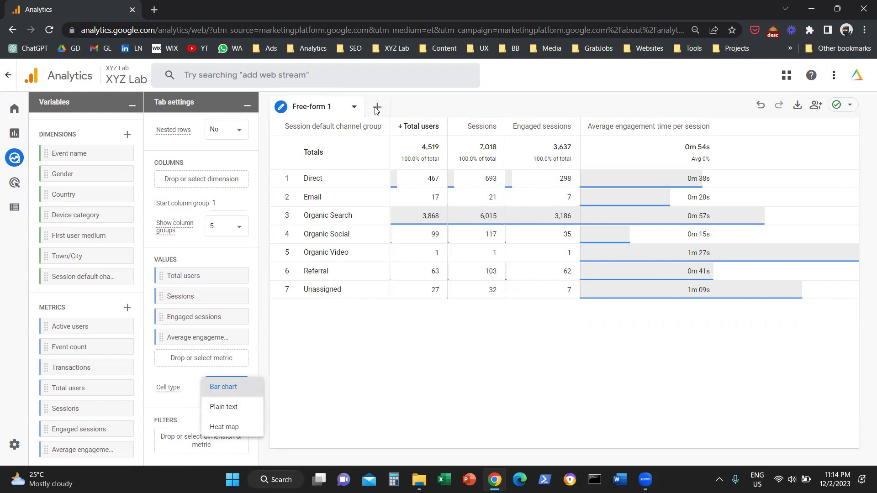
{"action": "mouse_move", "coordinate": [157, 372]}
{"action": "left_mouse_down"}
{"action": "mouse_move", "coordinate": [148, 395]}
{"action": "mouse_move", "coordinate": [185, 398]}
{"action": "left_mouse_up"}
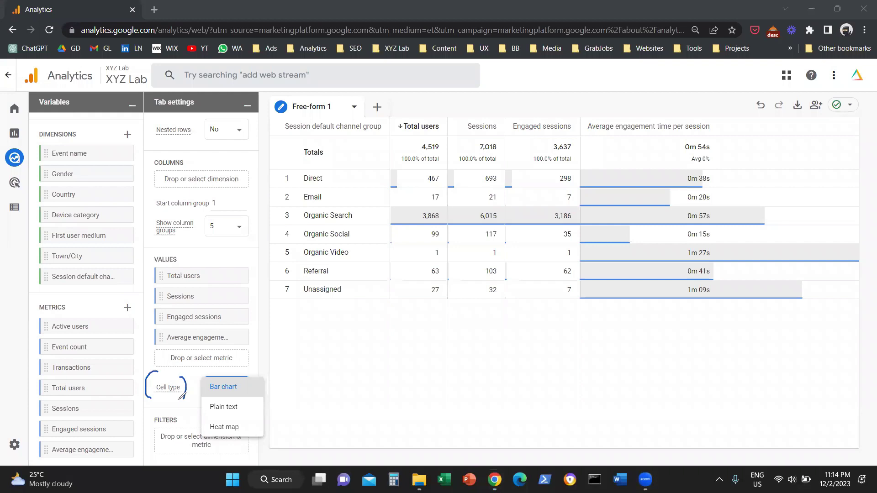
{"action": "left_click", "coordinate": [224, 407]}
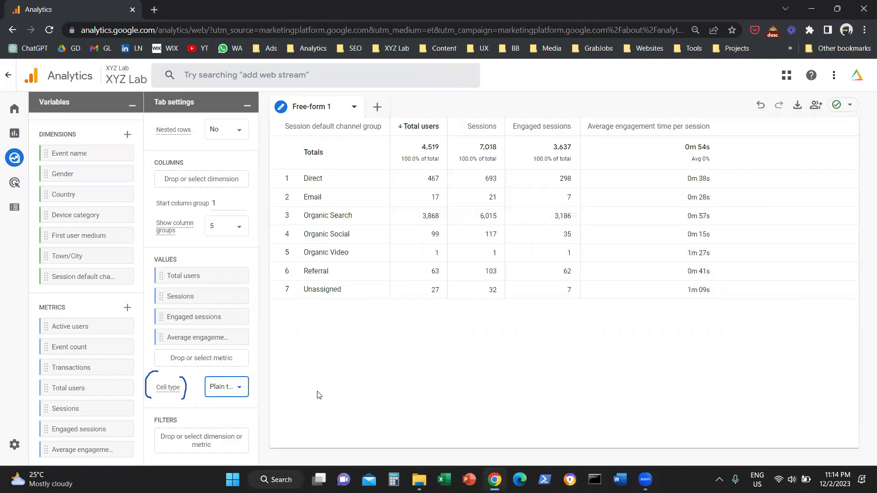
{"action": "left_click", "coordinate": [239, 387]}
{"action": "key", "text": "Up"}
{"action": "key", "text": "Return"}
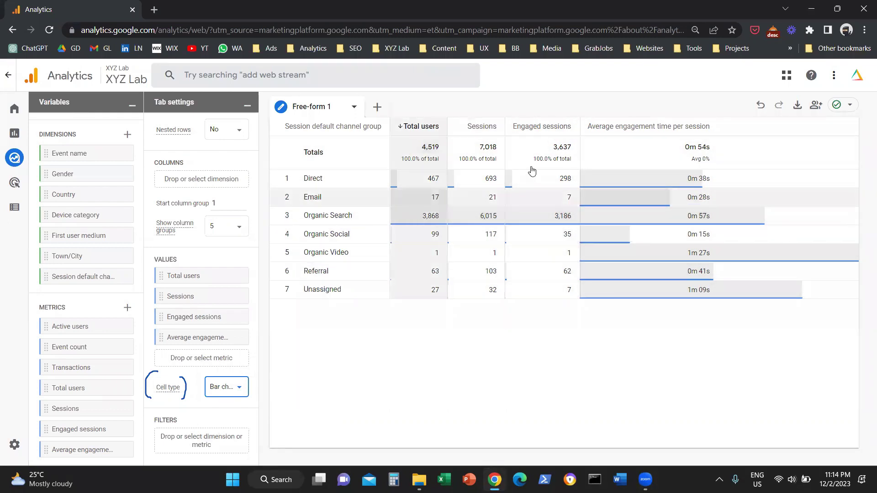
{"action": "left_click", "coordinate": [236, 395]}
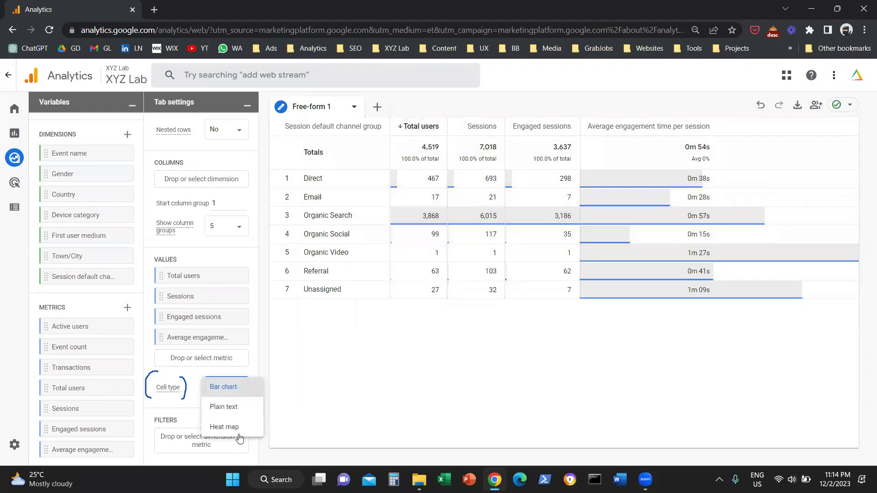
{"action": "left_click", "coordinate": [243, 426]}
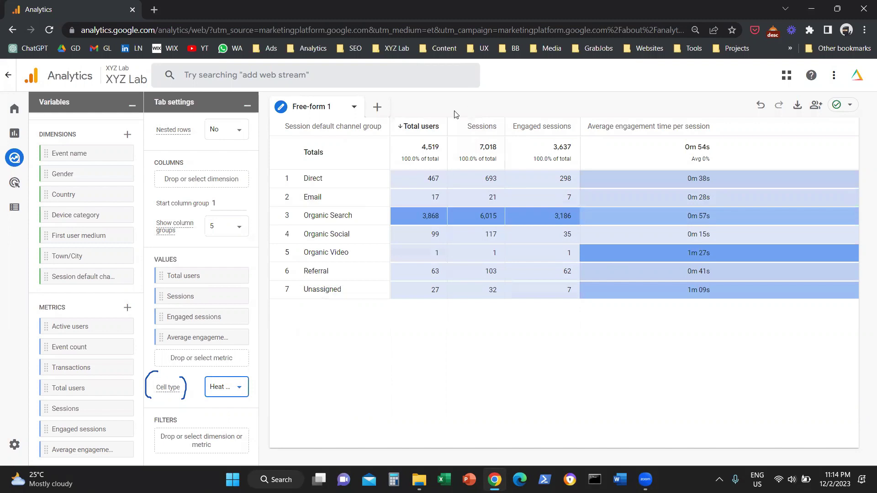
{"action": "mouse_move", "coordinate": [404, 136]}
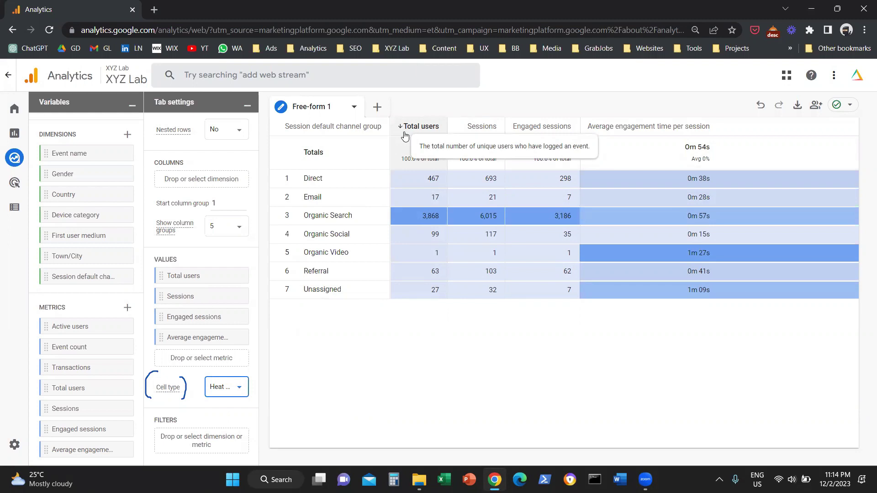
- Sort the channel rows by Total users descending, putting Organic Search (3,868) first
{"action": "left_click", "coordinate": [322, 383]}
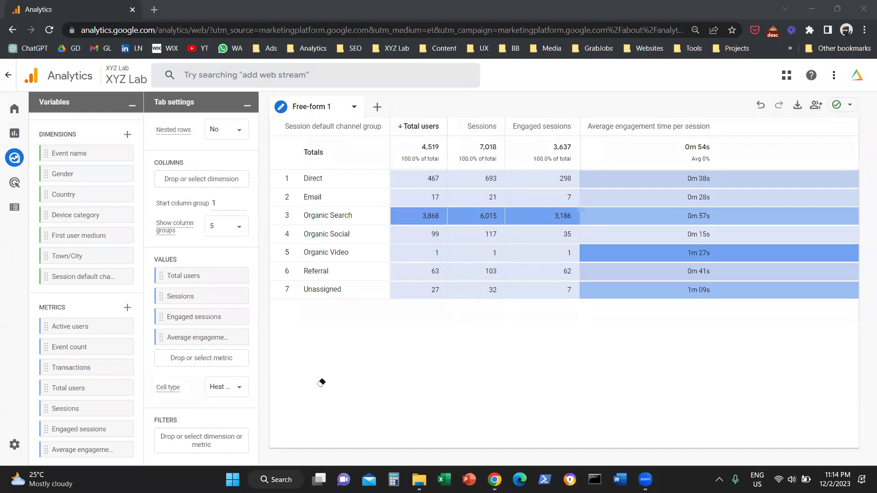
{"action": "left_click", "coordinate": [405, 134]}
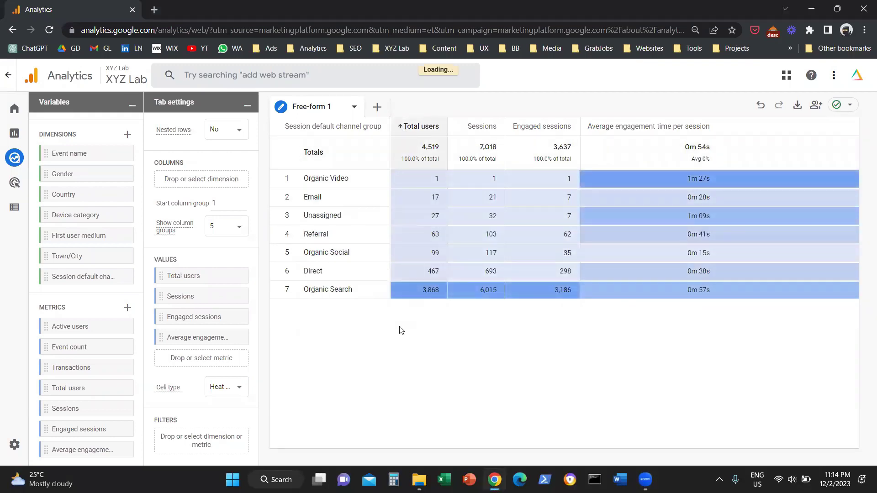
{"action": "left_click", "coordinate": [402, 127]}
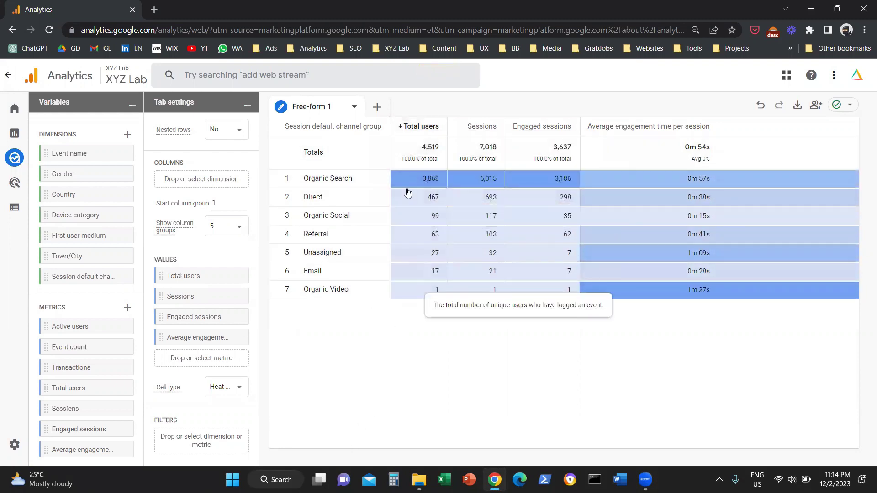
{"action": "left_click", "coordinate": [405, 127]}
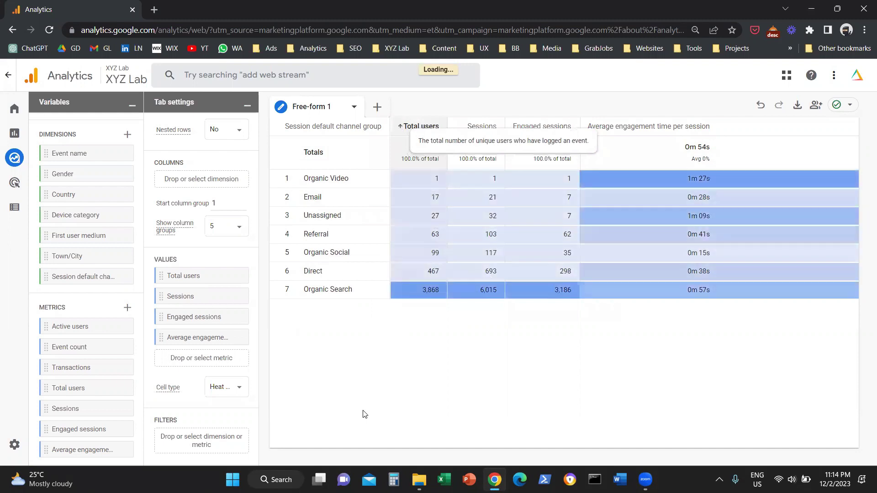
{"action": "left_click", "coordinate": [402, 130]}
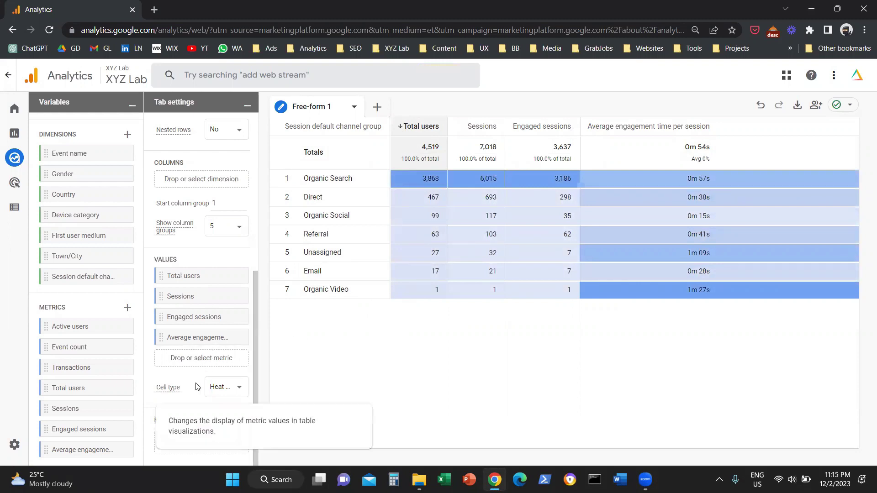
- Put Device category in Columns, giving desktop (4,075 users) and mobile (415) groups
{"action": "scroll", "coordinate": [194, 385], "scroll_direction": "up", "scroll_amount": 3}
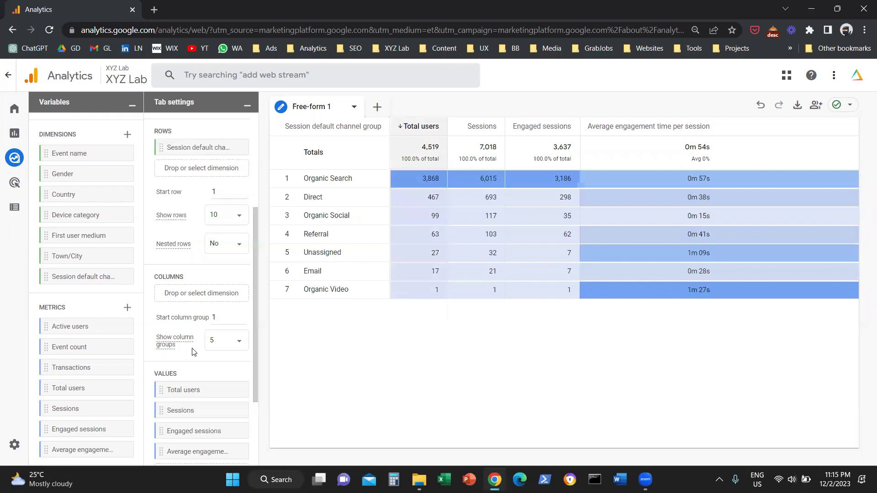
{"action": "mouse_move", "coordinate": [192, 352]}
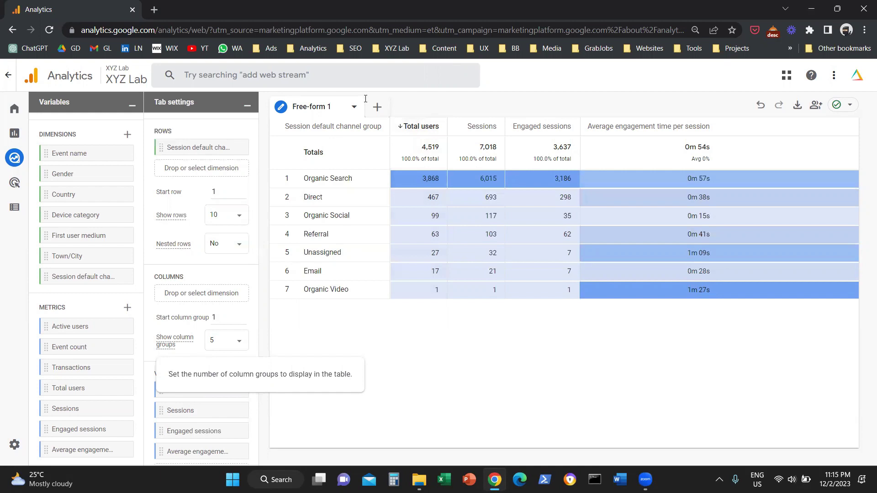
{"action": "mouse_move", "coordinate": [66, 82]}
{"action": "left_mouse_down"}
{"action": "mouse_move", "coordinate": [42, 111]}
{"action": "mouse_move", "coordinate": [66, 103]}
{"action": "mouse_move", "coordinate": [58, 88]}
{"action": "left_mouse_up"}
{"action": "left_click_drag", "start_coordinate": [38, 202], "coordinate": [35, 222]}
{"action": "mouse_move", "coordinate": [118, 202]}
{"action": "left_mouse_down"}
{"action": "mouse_move", "coordinate": [119, 224]}
{"action": "mouse_move", "coordinate": [82, 220]}
{"action": "mouse_move", "coordinate": [99, 220]}
{"action": "mouse_move", "coordinate": [192, 294]}
{"action": "mouse_move", "coordinate": [185, 299]}
{"action": "left_mouse_up"}
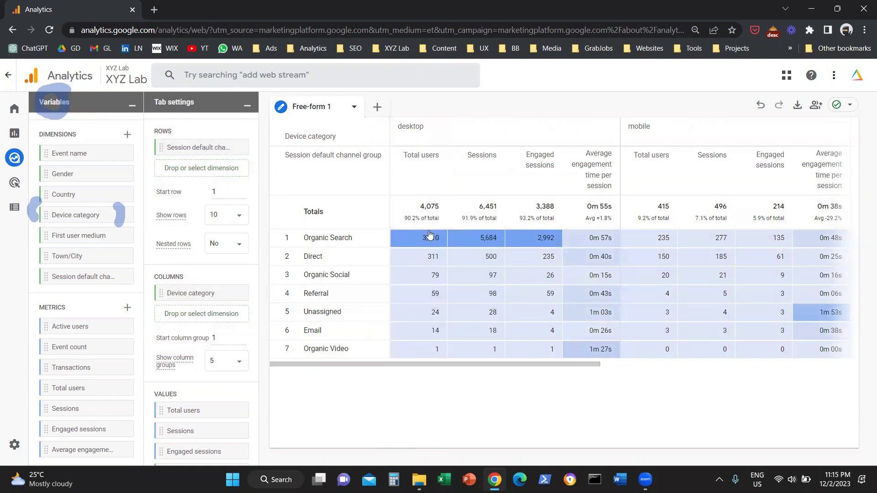
{"action": "mouse_move", "coordinate": [415, 107]}
{"action": "left_mouse_down"}
{"action": "mouse_move", "coordinate": [383, 114]}
{"action": "mouse_move", "coordinate": [413, 97]}
{"action": "left_mouse_up"}
{"action": "left_click_drag", "start_coordinate": [623, 109], "coordinate": [617, 154]}
{"action": "left_click_drag", "start_coordinate": [674, 99], "coordinate": [621, 103]}
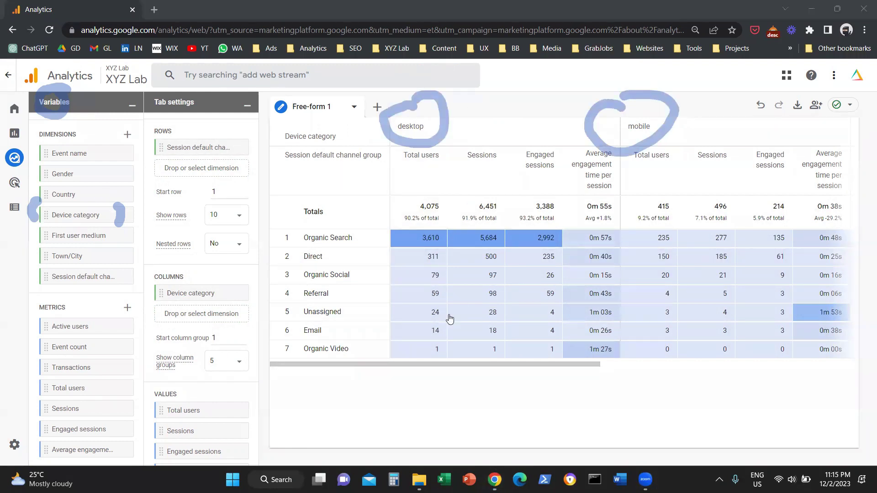
{"action": "scroll", "coordinate": [448, 333], "scroll_direction": "right", "scroll_amount": 2}
{"action": "scroll", "coordinate": [448, 334], "scroll_direction": "right", "scroll_amount": 6}
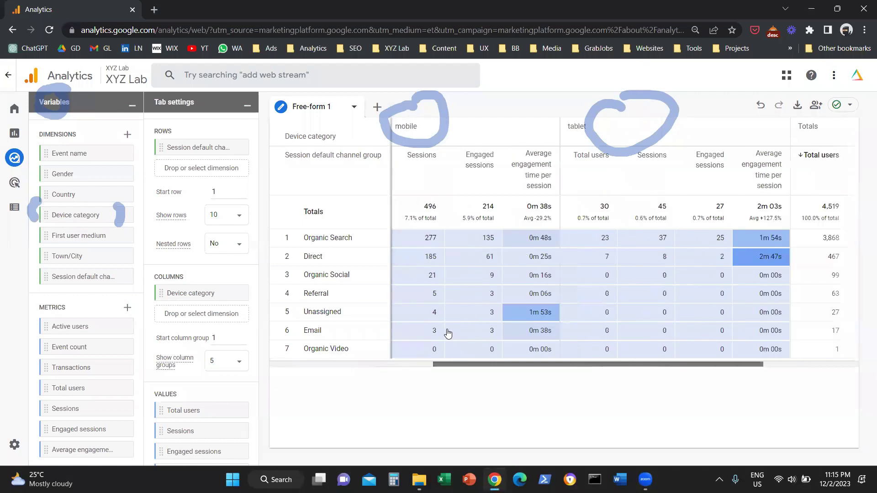
{"action": "scroll", "coordinate": [447, 333], "scroll_direction": "left", "scroll_amount": 8}
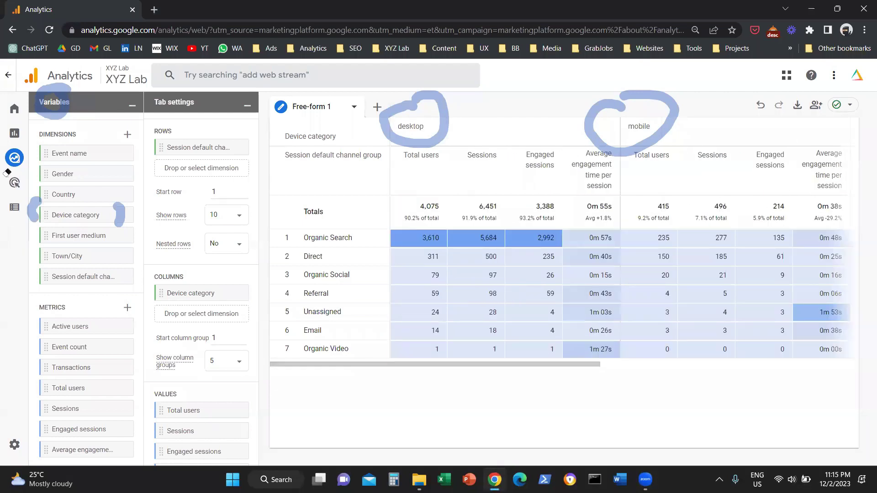
{"action": "key", "text": "e"}
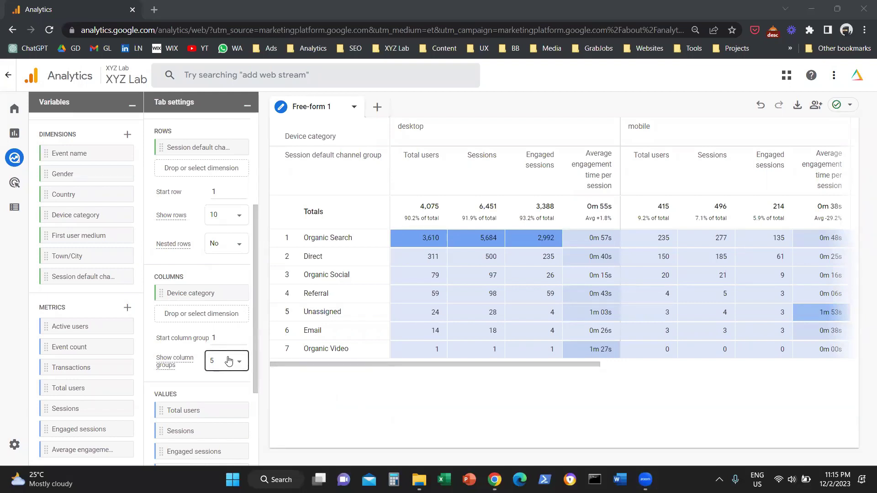
{"action": "scroll", "coordinate": [189, 332], "scroll_direction": "up", "scroll_amount": 4}
{"action": "scroll", "coordinate": [98, 329], "scroll_direction": "up", "scroll_amount": 5}
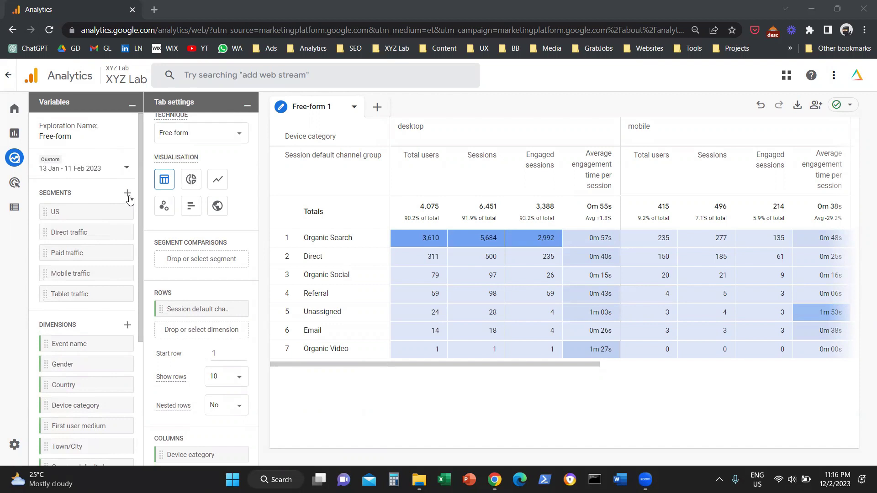
- Start a new session segment with a condition based on Page title
{"action": "left_click", "coordinate": [127, 193]}
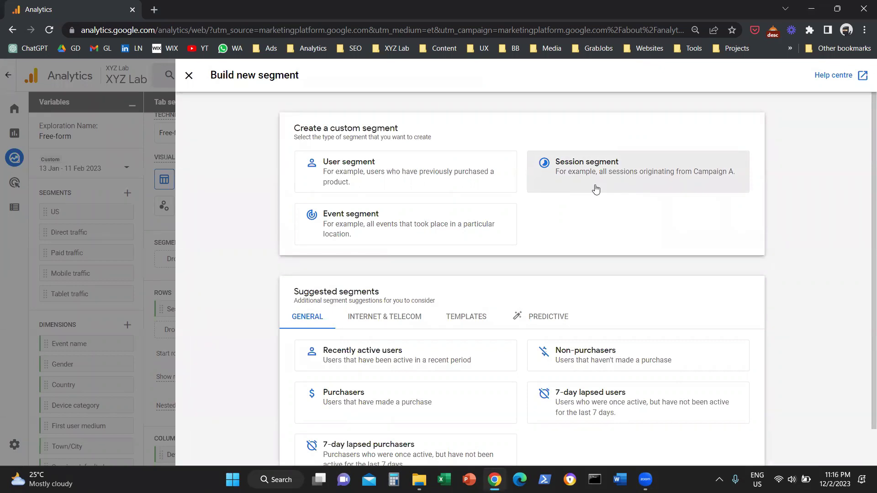
{"action": "left_click", "coordinate": [595, 189]}
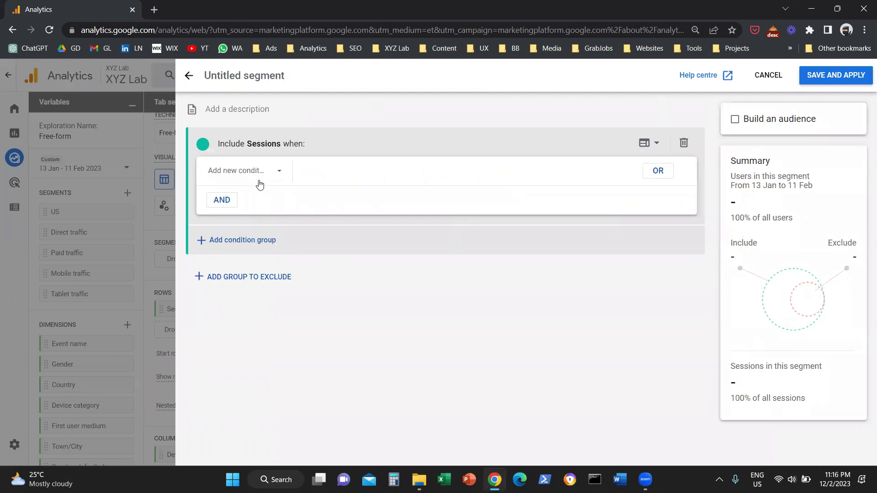
{"action": "left_click", "coordinate": [277, 176]}
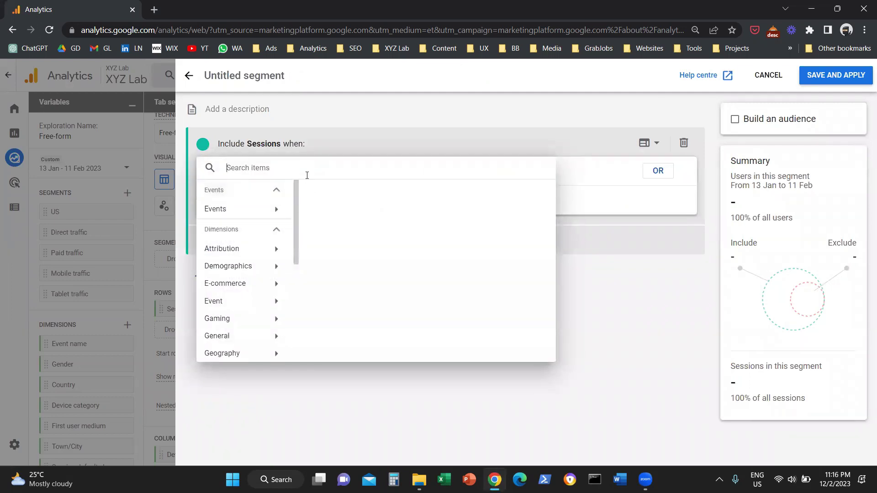
{"action": "type", "text": "page"}
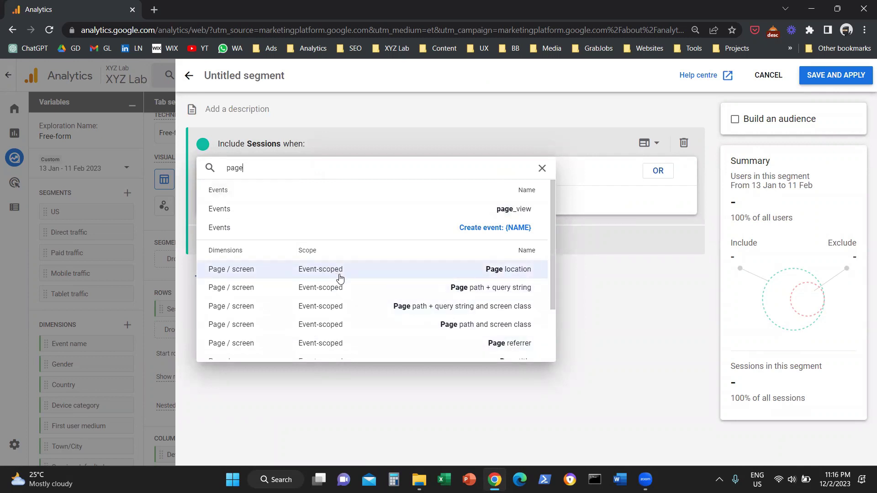
{"action": "scroll", "coordinate": [338, 286], "scroll_direction": "down", "scroll_amount": 2}
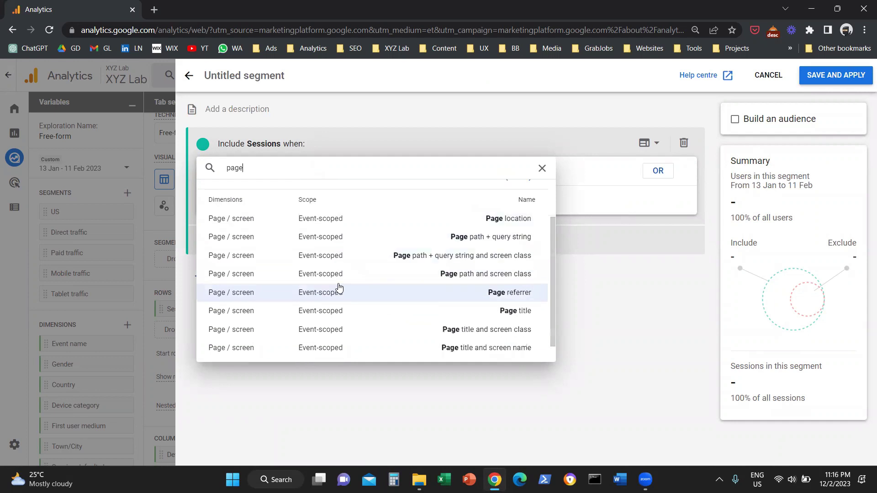
{"action": "scroll", "coordinate": [338, 286], "scroll_direction": "down", "scroll_amount": 1}
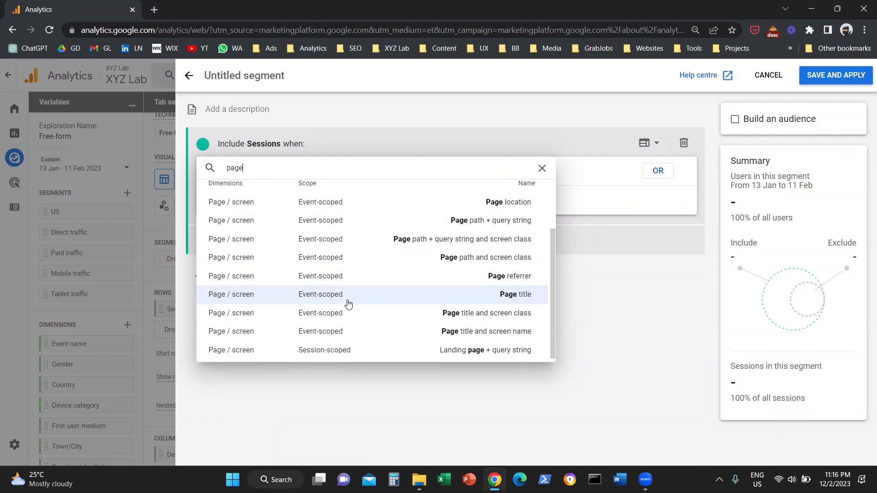
{"action": "left_click", "coordinate": [348, 303]}
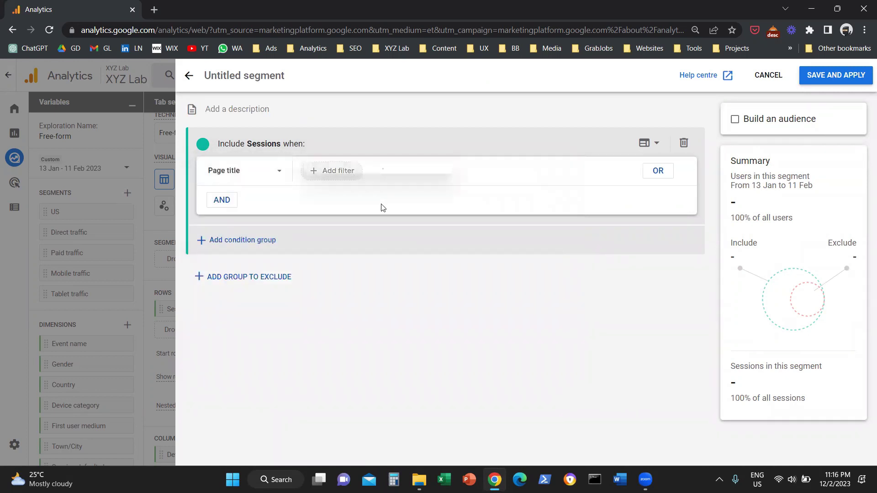
- Set Page title contains the Singapore accelerators article, then save and apply the segment
{"action": "left_click", "coordinate": [374, 228]}
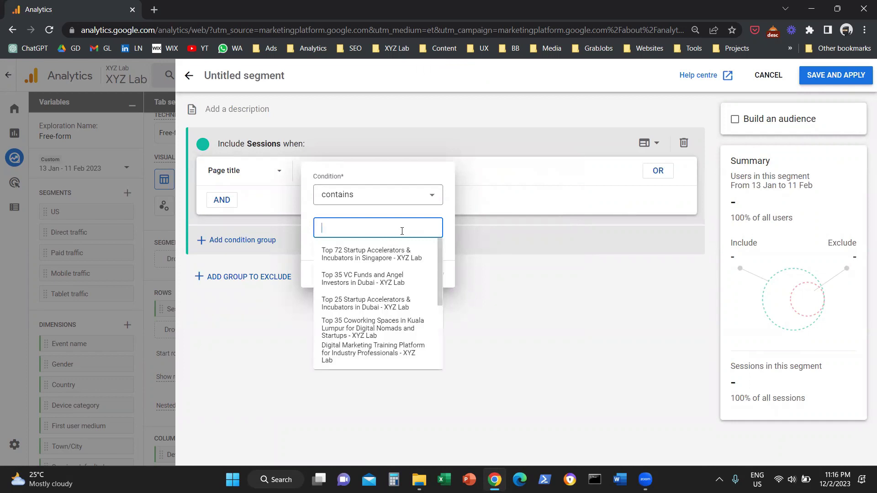
{"action": "left_click", "coordinate": [400, 254]}
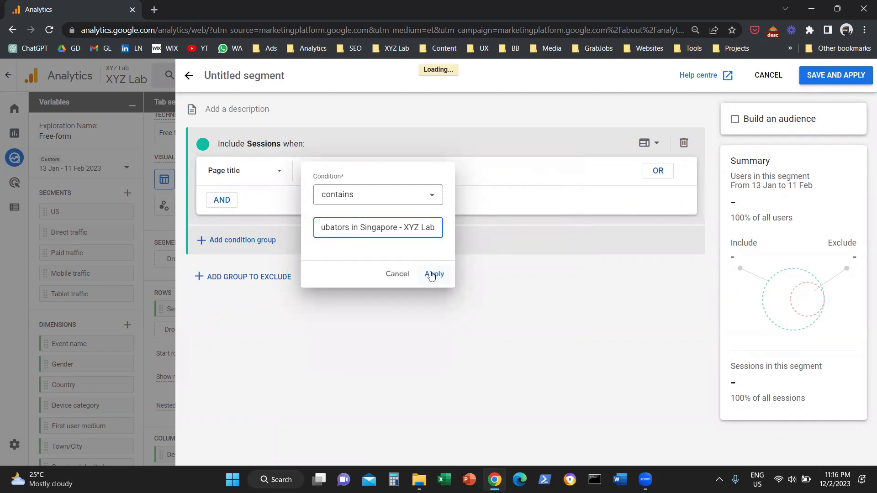
{"action": "left_click", "coordinate": [431, 275]}
{"action": "left_click", "coordinate": [815, 74]}
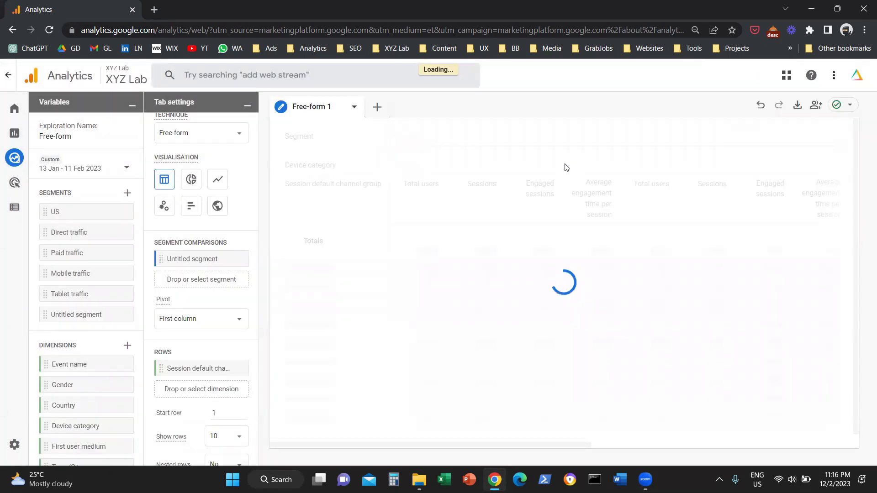
- Remove the Untitled page-title segment so the table shows 4,075 desktop and 415 mobile users
{"action": "left_click", "coordinate": [236, 260]}
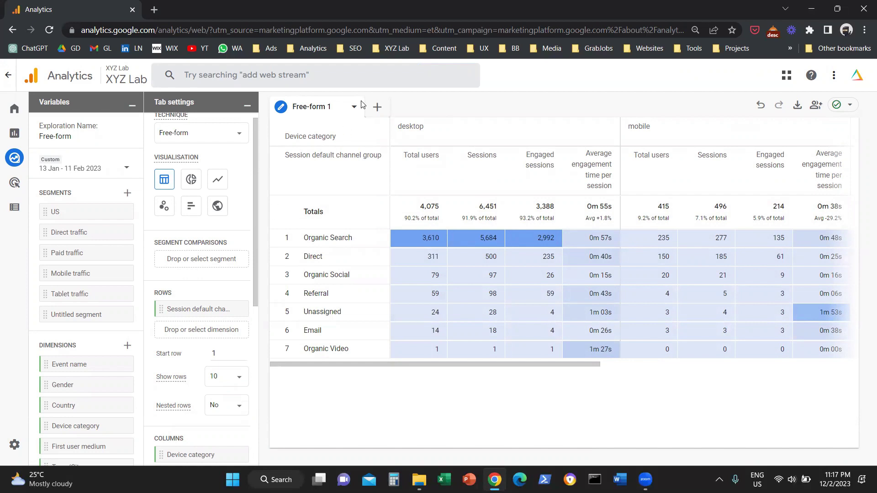
{"action": "mouse_move", "coordinate": [127, 145]}
{"action": "left_mouse_down"}
{"action": "mouse_move", "coordinate": [26, 151]}
{"action": "mouse_move", "coordinate": [49, 180]}
{"action": "mouse_move", "coordinate": [135, 164]}
{"action": "mouse_move", "coordinate": [113, 139]}
{"action": "left_mouse_up"}
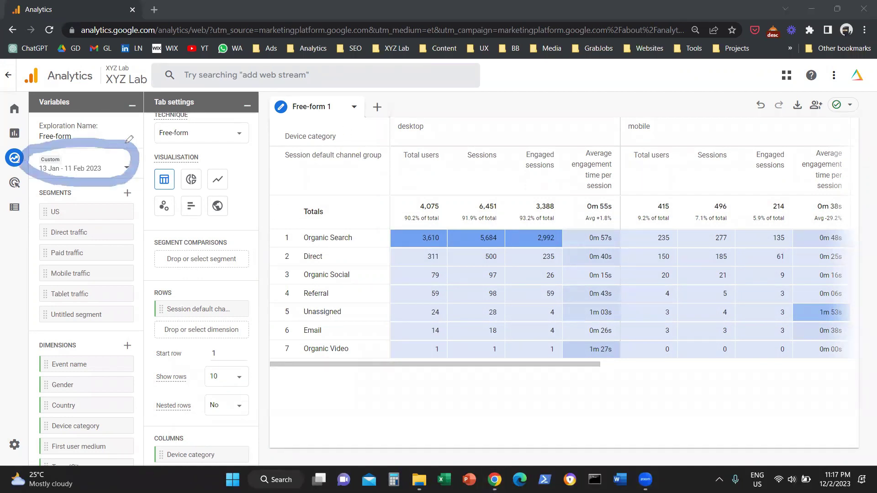
{"action": "key", "text": "Escape"}
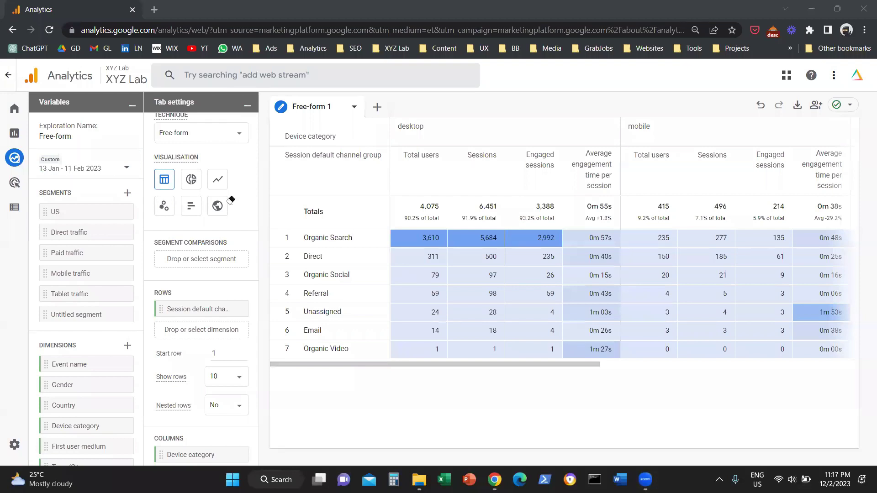
{"action": "scroll", "coordinate": [214, 274], "scroll_direction": "down", "scroll_amount": 6}
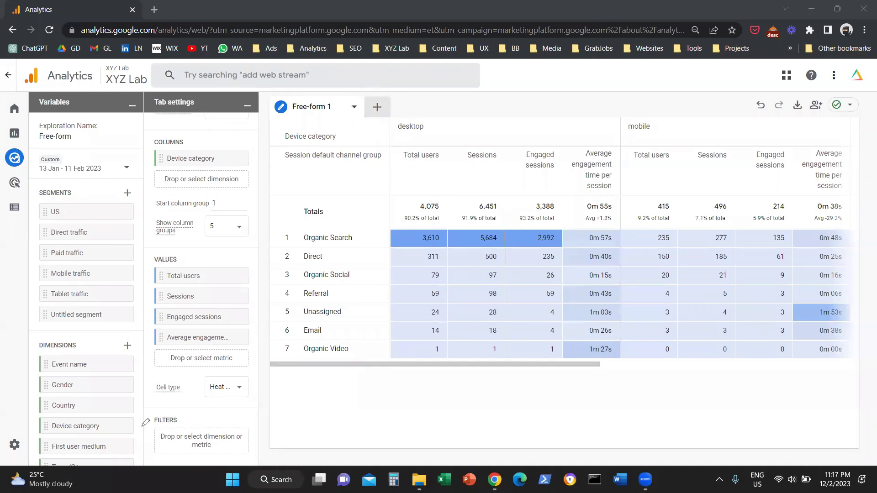
{"action": "left_click", "coordinate": [211, 443]}
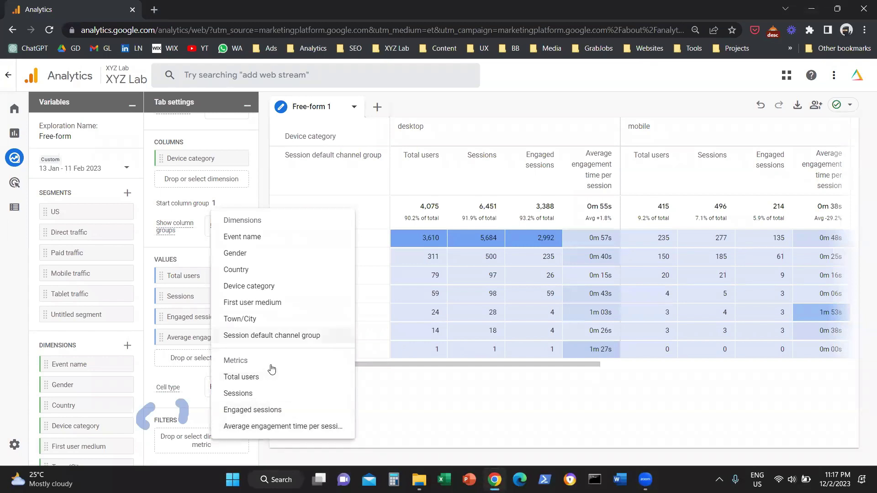
{"action": "left_click", "coordinate": [274, 400]}
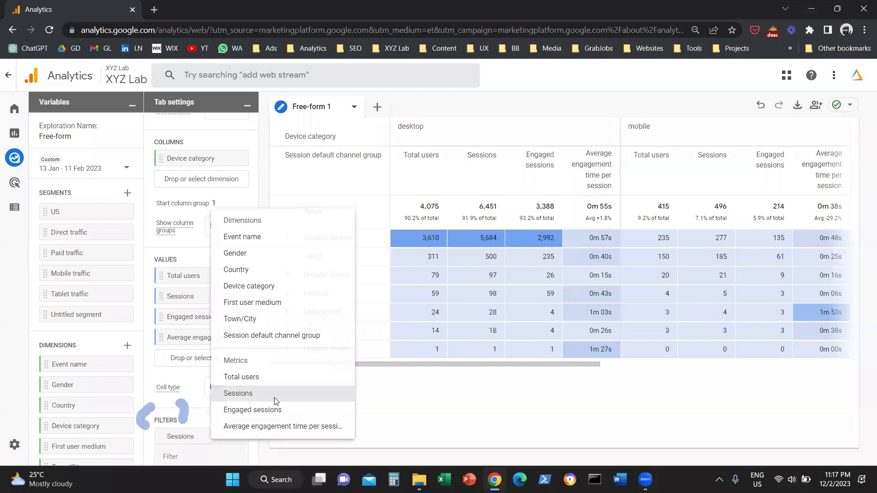
{"action": "left_click", "coordinate": [210, 364]}
{"action": "left_click", "coordinate": [205, 393]}
{"action": "type", "text": "100"}
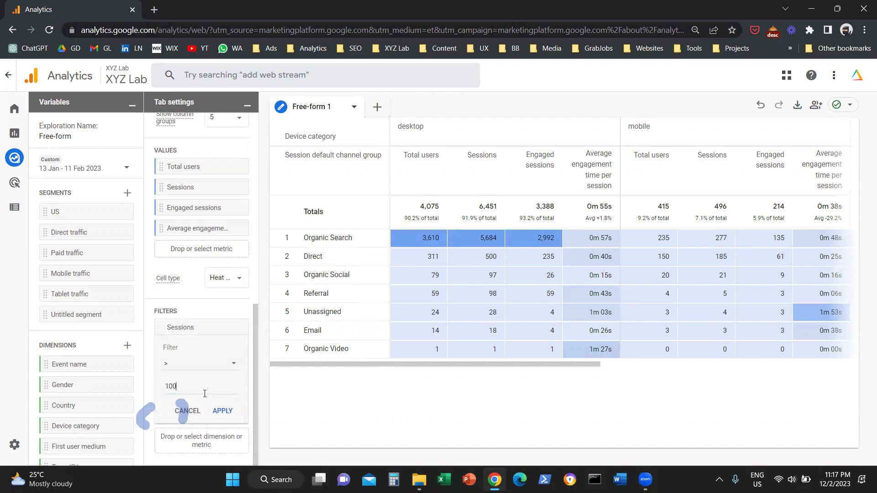
{"action": "left_click", "coordinate": [223, 411]}
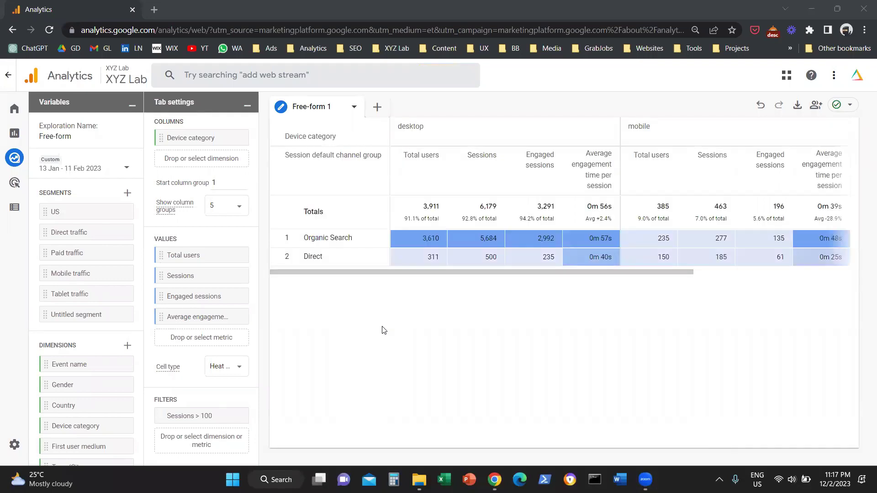
{"action": "left_click", "coordinate": [236, 417]}
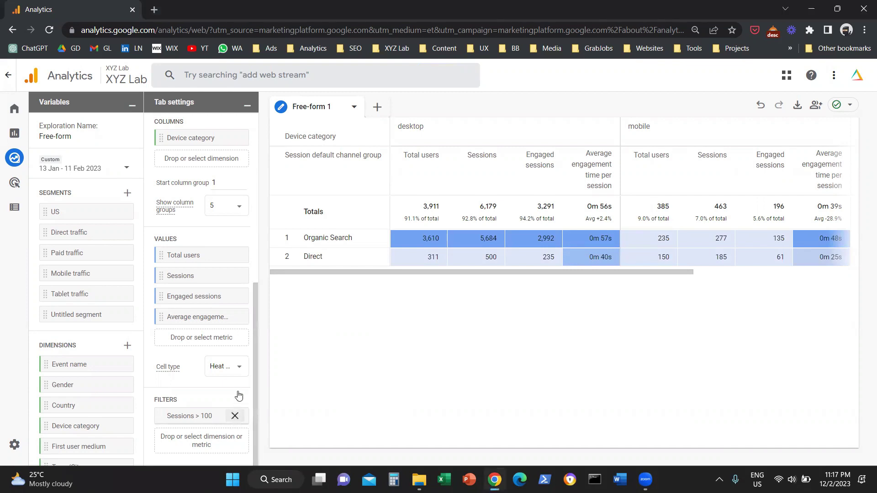
{"action": "left_click", "coordinate": [188, 437]}
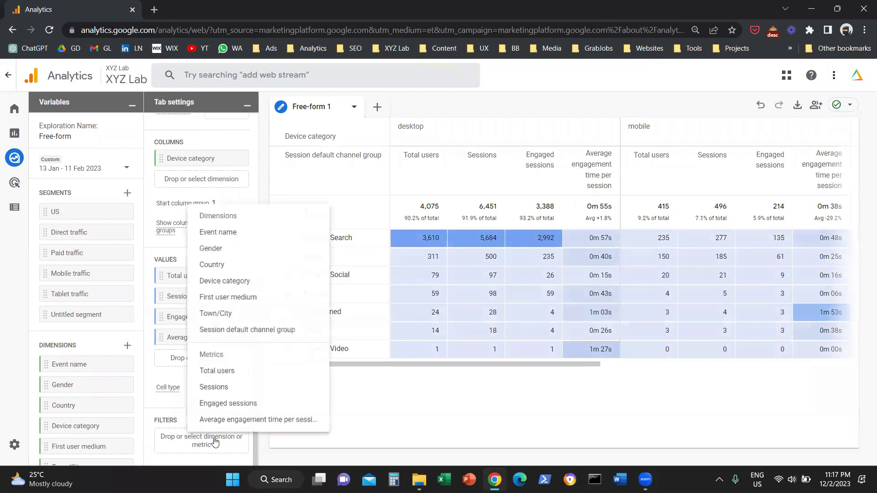
{"action": "left_click", "coordinate": [245, 329]}
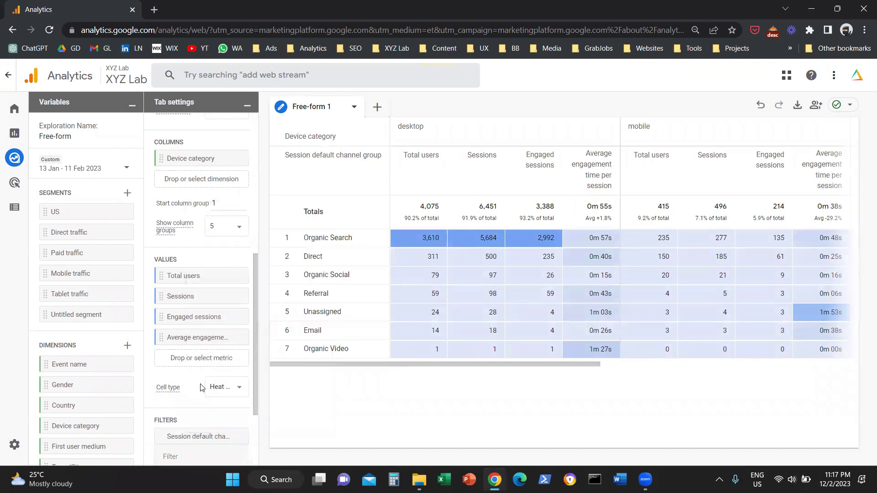
{"action": "left_click", "coordinate": [206, 364]}
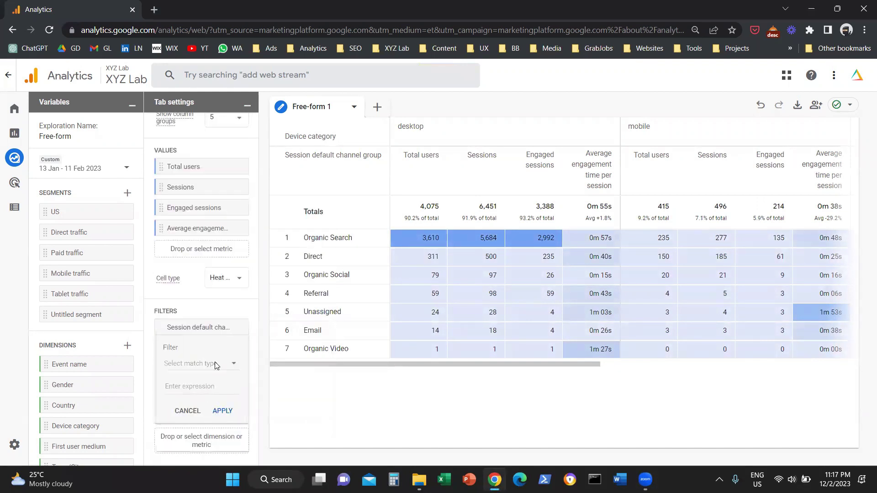
{"action": "left_click", "coordinate": [203, 377]}
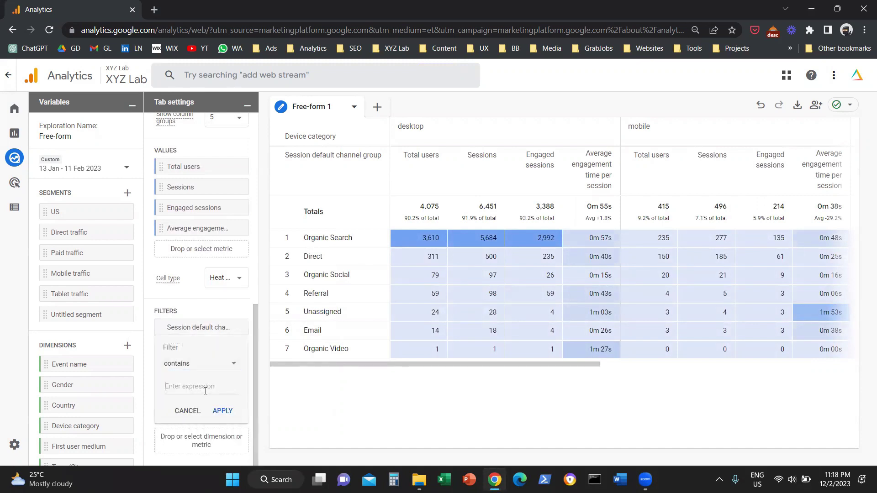
{"action": "left_click", "coordinate": [205, 389]}
{"action": "type", "text": "Organic"}
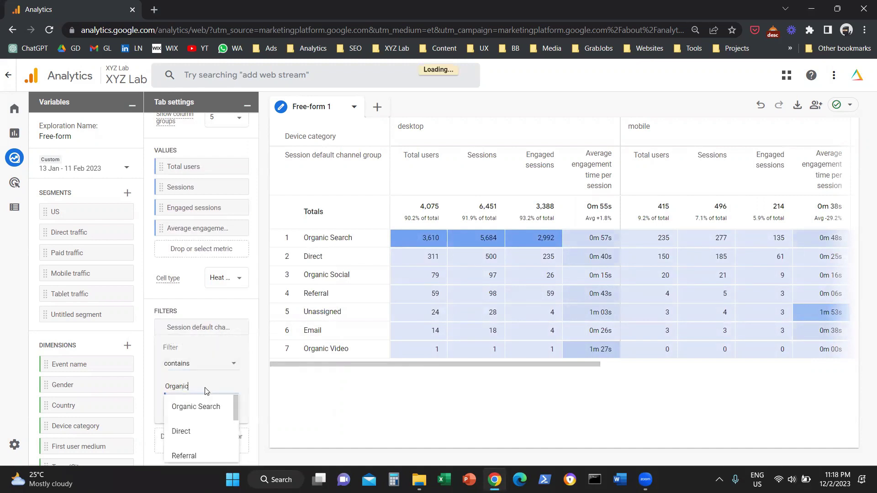
{"action": "left_click", "coordinate": [231, 411]}
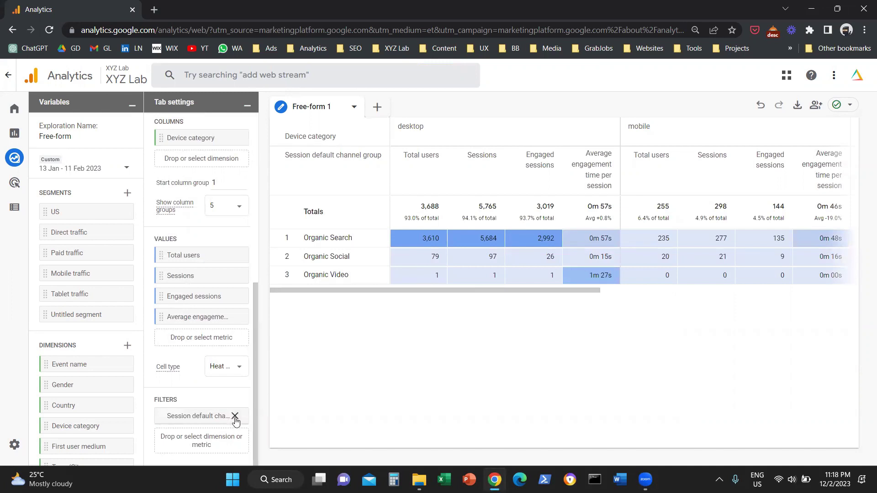
{"action": "left_click", "coordinate": [235, 416]}
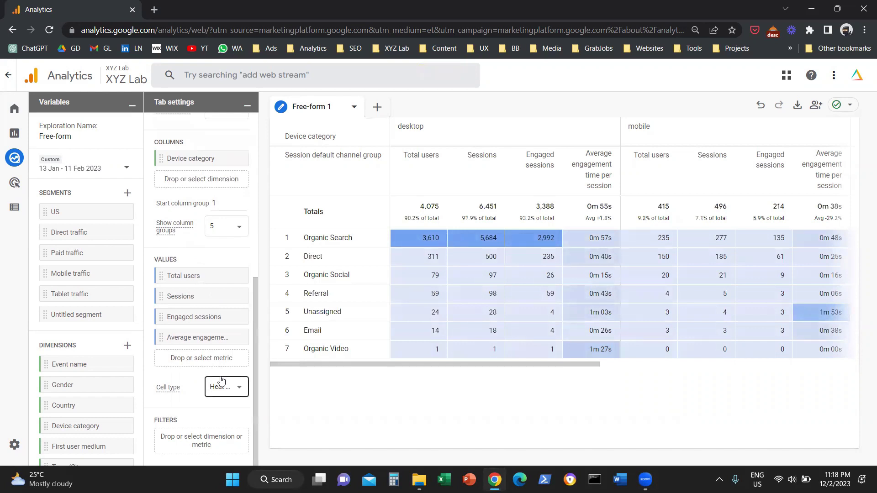
- Add blank Free-form 2 and Free-form 3 tabs, then return to the Free-form 1 channel table
{"action": "scroll", "coordinate": [221, 380], "scroll_direction": "up", "scroll_amount": 5}
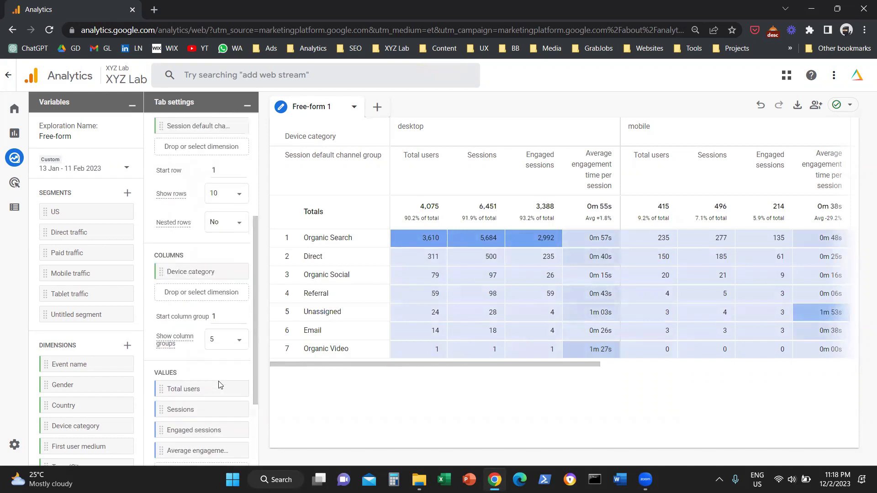
{"action": "scroll", "coordinate": [217, 380], "scroll_direction": "up", "scroll_amount": 2}
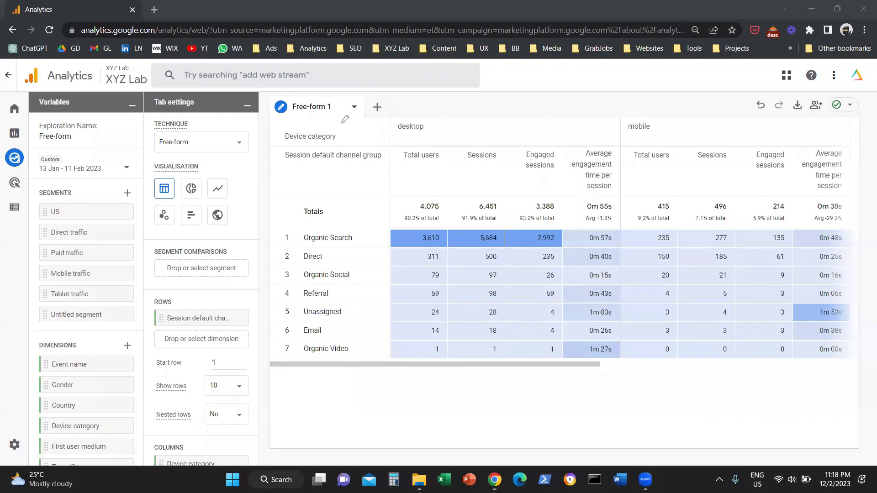
{"action": "left_click", "coordinate": [375, 111]}
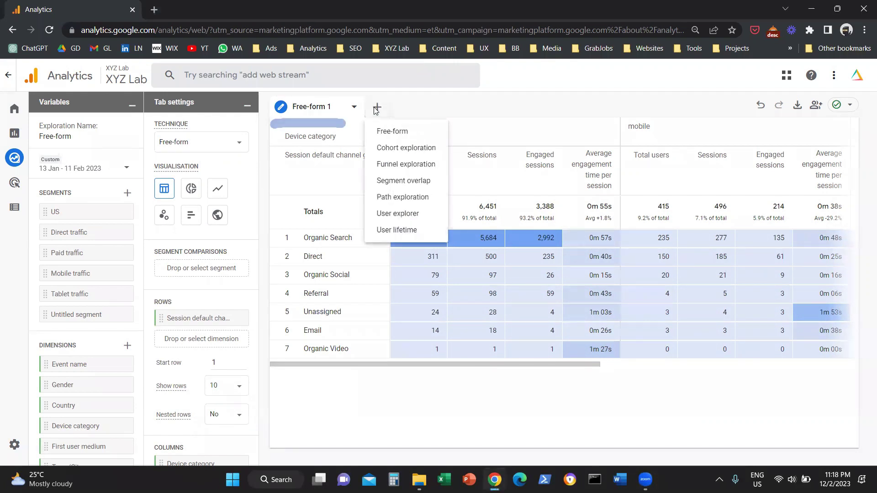
{"action": "left_click", "coordinate": [399, 131]}
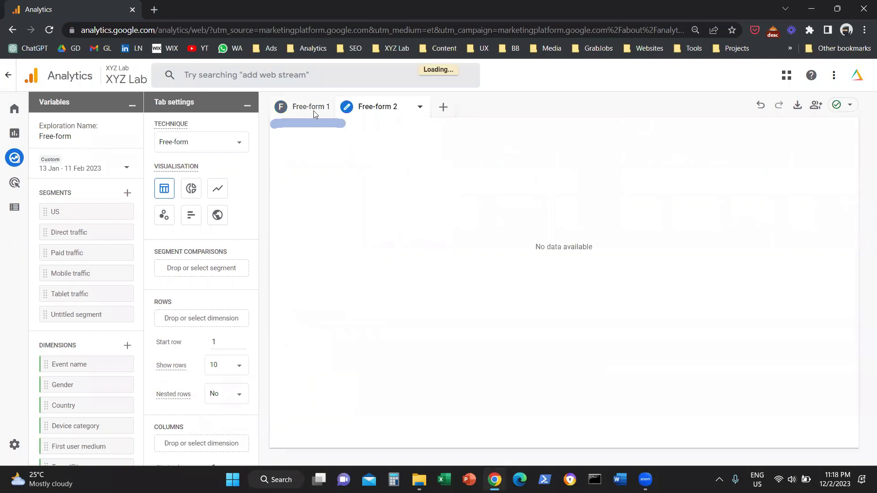
{"action": "left_click", "coordinate": [309, 108]}
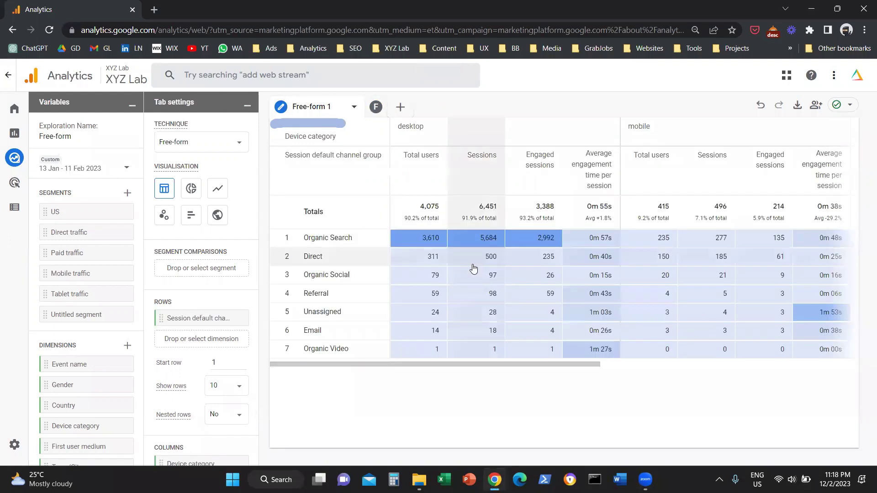
{"action": "left_click", "coordinate": [375, 106]}
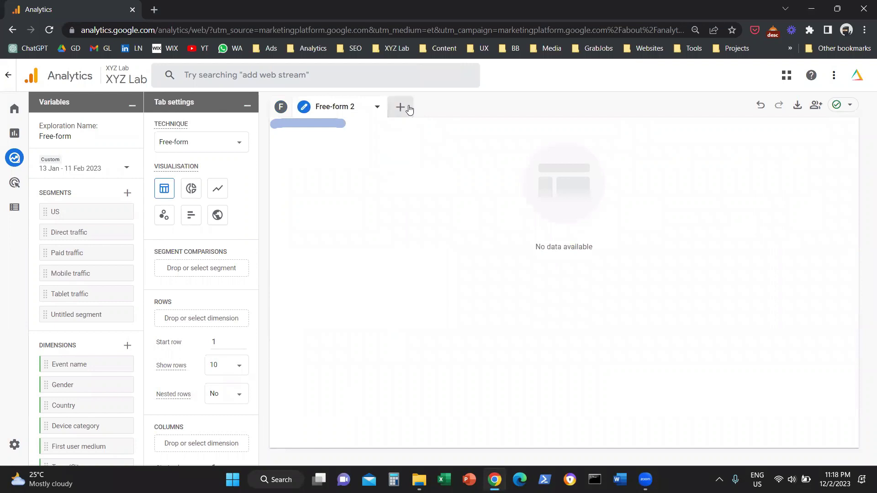
{"action": "left_click", "coordinate": [401, 107]}
{"action": "left_click", "coordinate": [464, 131]}
{"action": "left_click", "coordinate": [280, 106]}
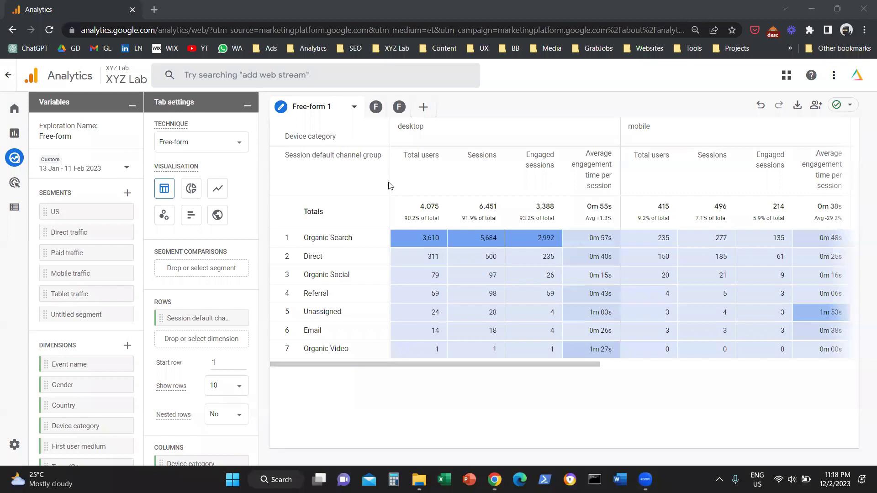
{"action": "mouse_move", "coordinate": [389, 186]}
{"action": "mouse_move", "coordinate": [329, 176]}
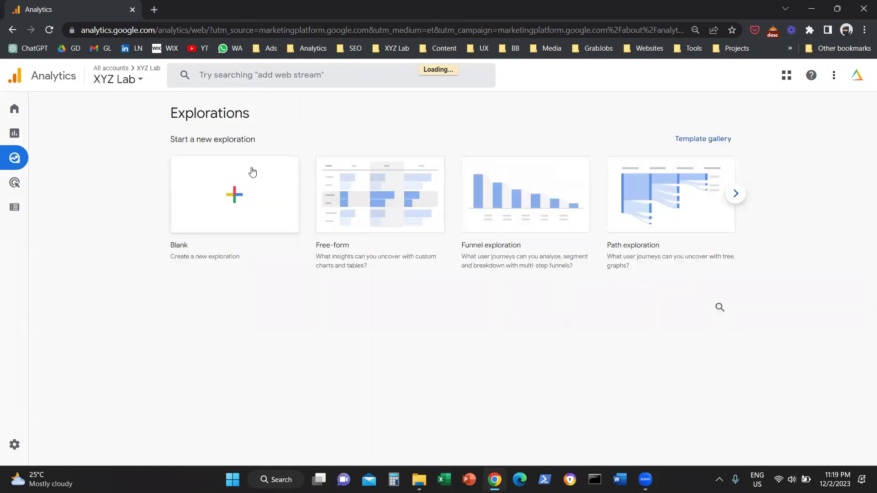
{"action": "mouse_move", "coordinate": [170, 302]}
{"action": "left_mouse_down"}
{"action": "mouse_move", "coordinate": [154, 319]}
{"action": "mouse_move", "coordinate": [153, 358]}
{"action": "left_mouse_up"}
{"action": "left_click_drag", "start_coordinate": [745, 303], "coordinate": [750, 327]}
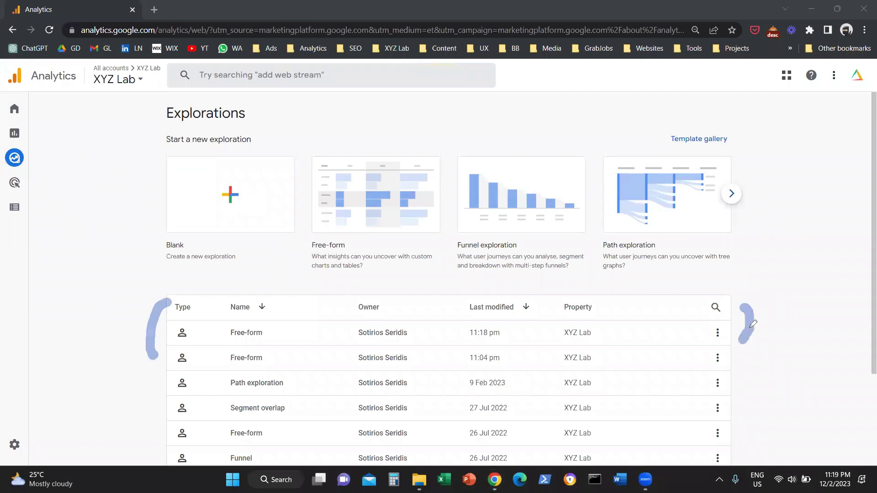
{"action": "left_click", "coordinate": [247, 333]}
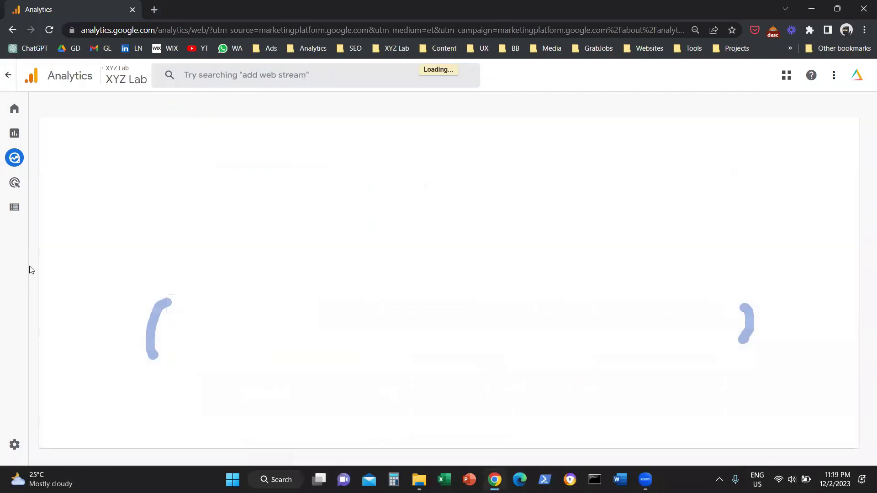